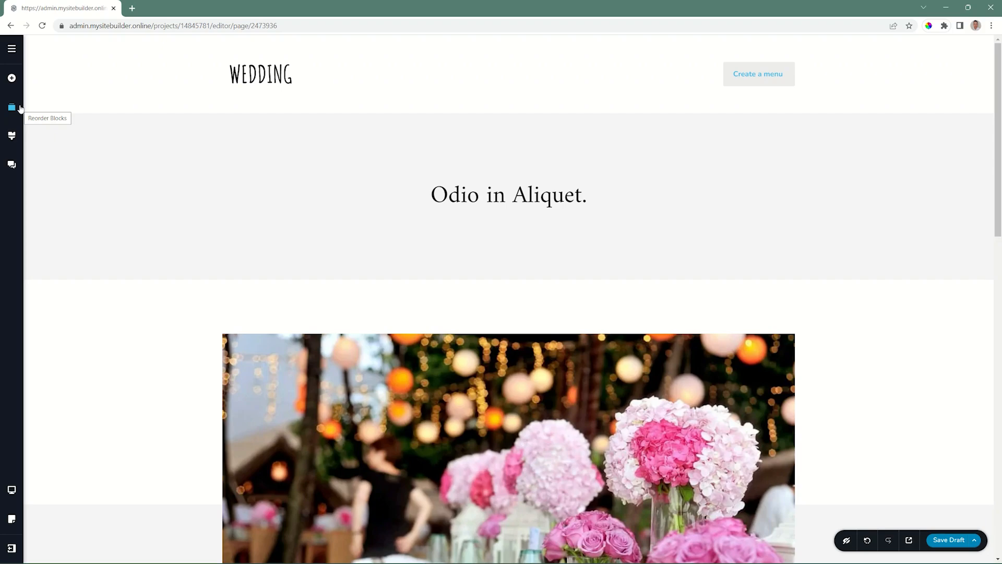
- Locate the Menu element in the element library and the empty menu placeholder in the header
left_click(13, 79)
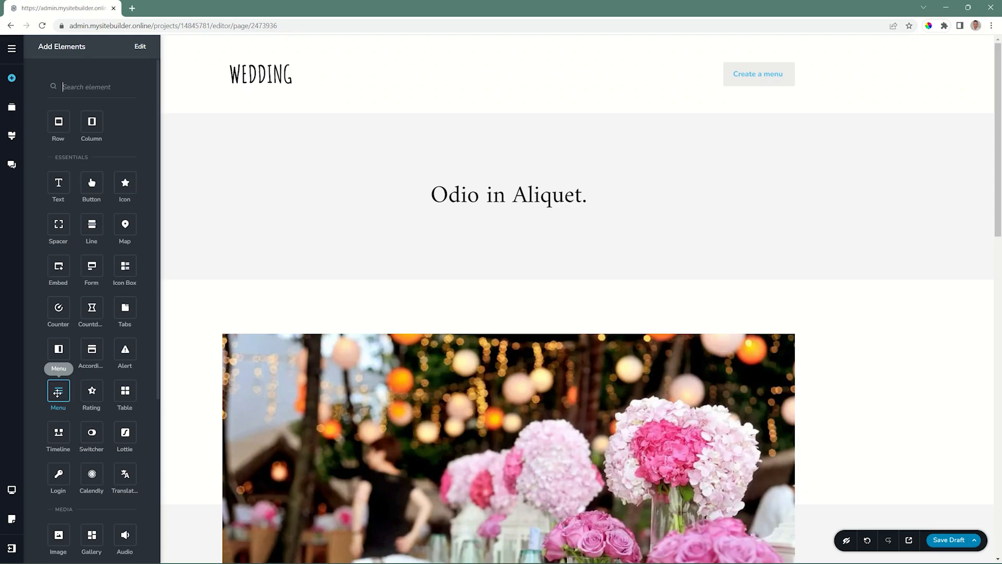
left_click_drag(58, 392, 741, 89)
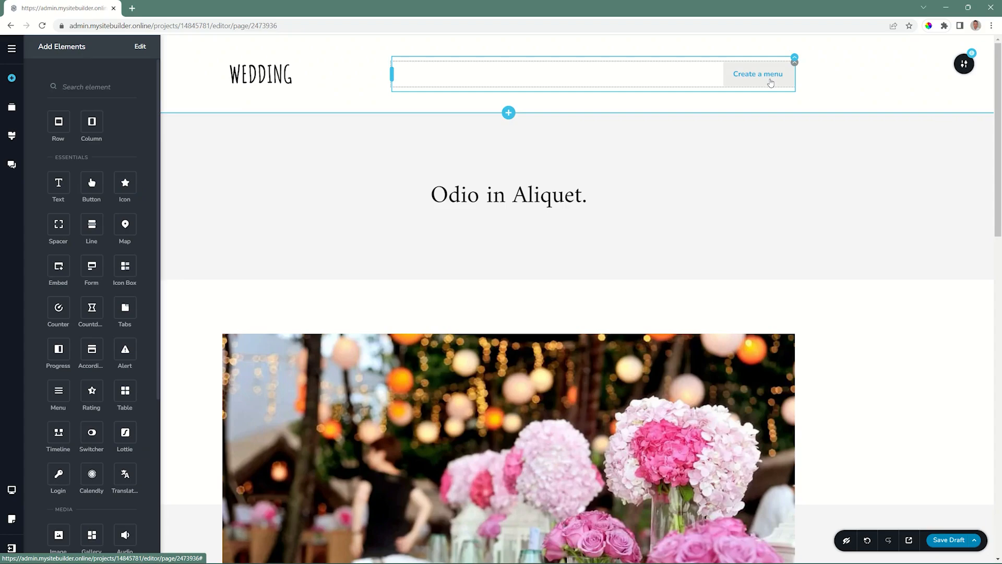
left_click(833, 82)
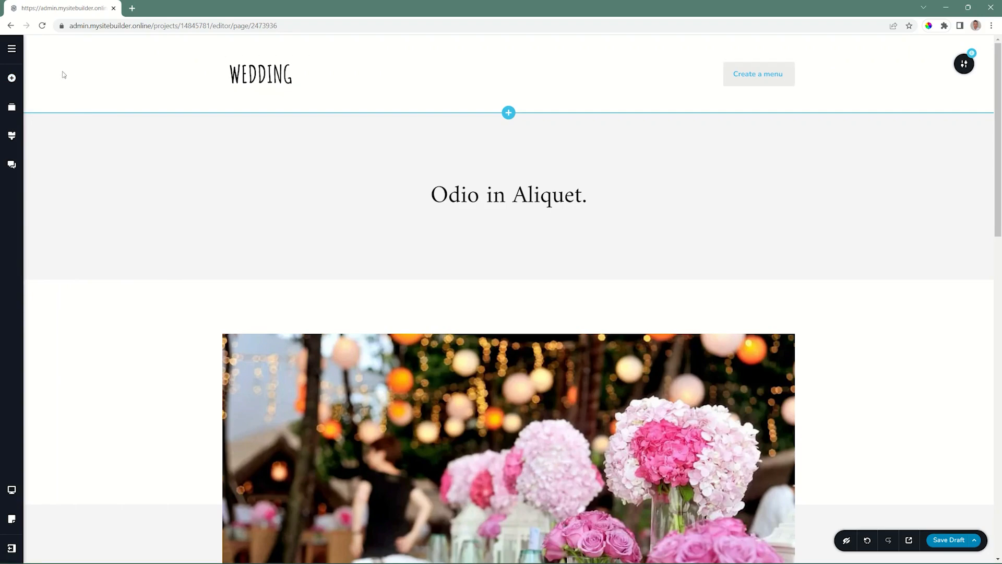
- Create a new site menu named "Main Demo Menu" and select it for editing
left_click(13, 50)
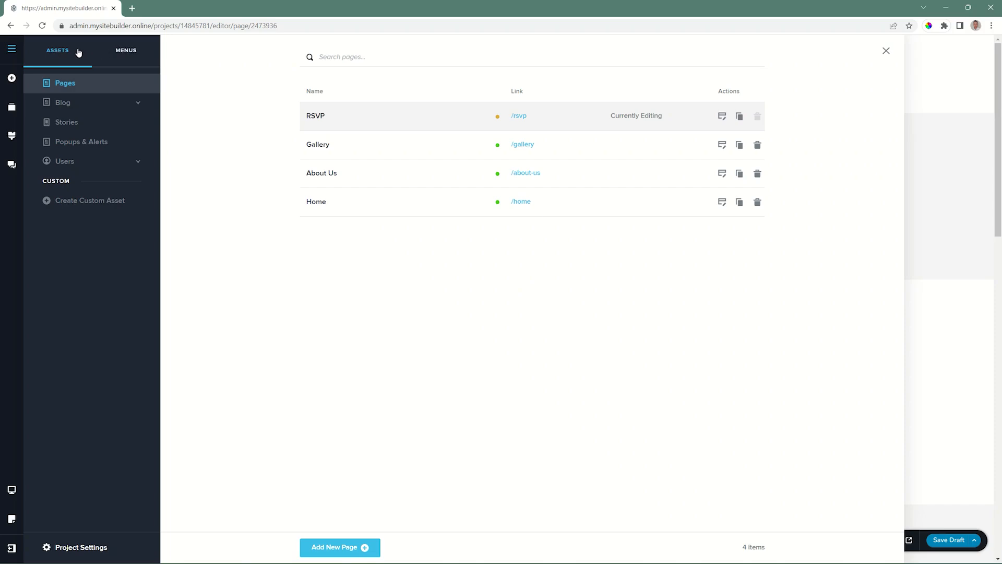
left_click(121, 50)
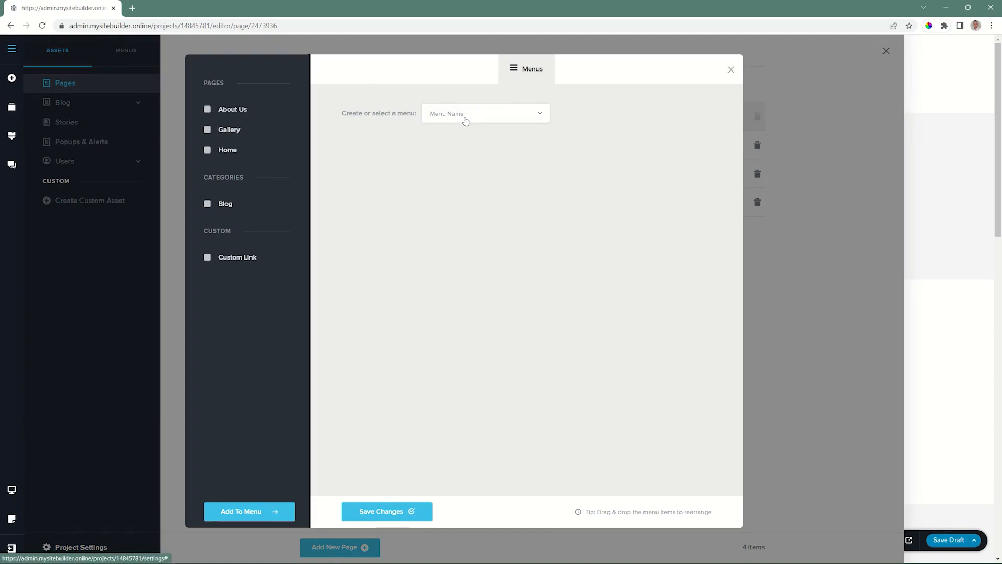
left_click(539, 113)
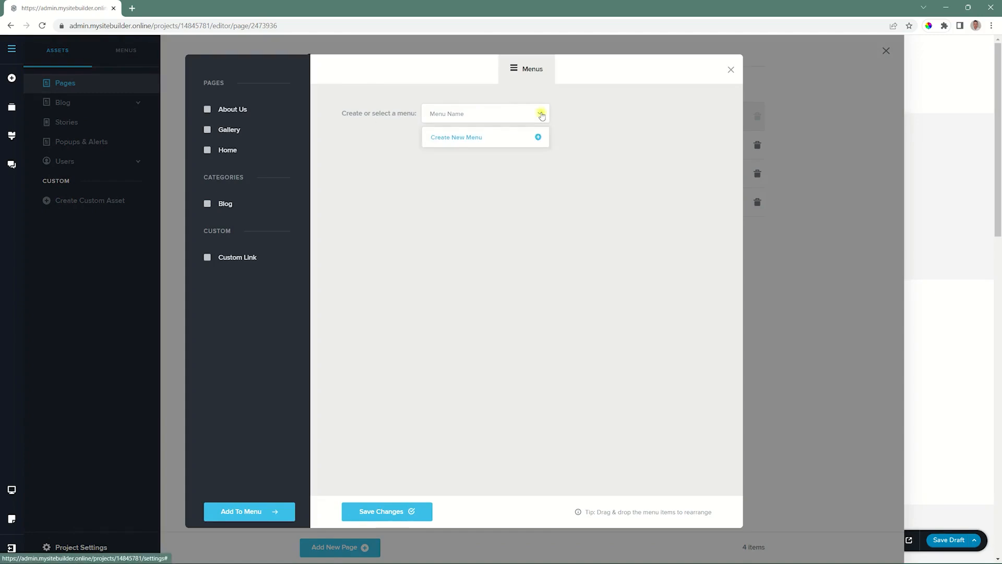
left_click(452, 139)
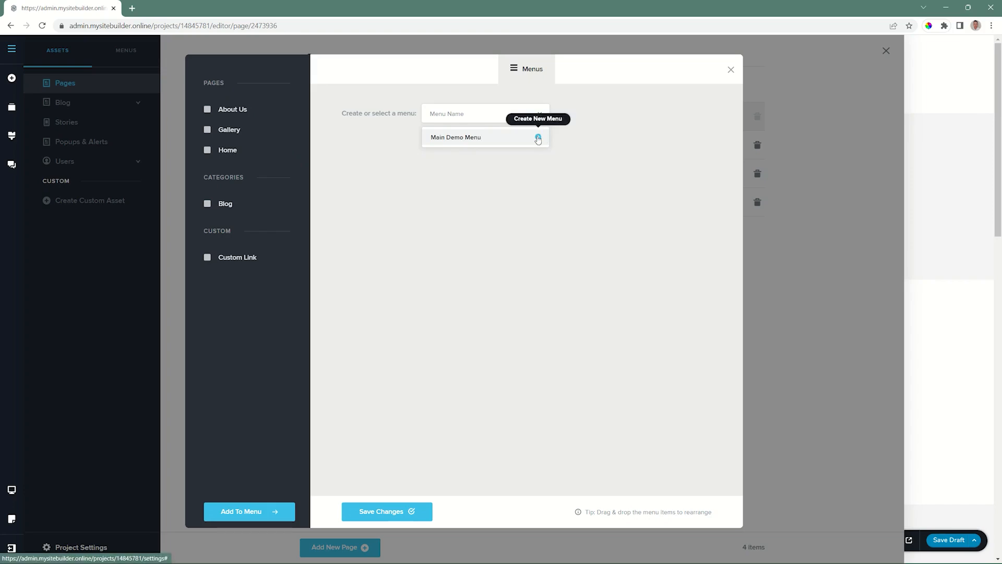
left_click(538, 138)
left_click(457, 154)
left_click(456, 140)
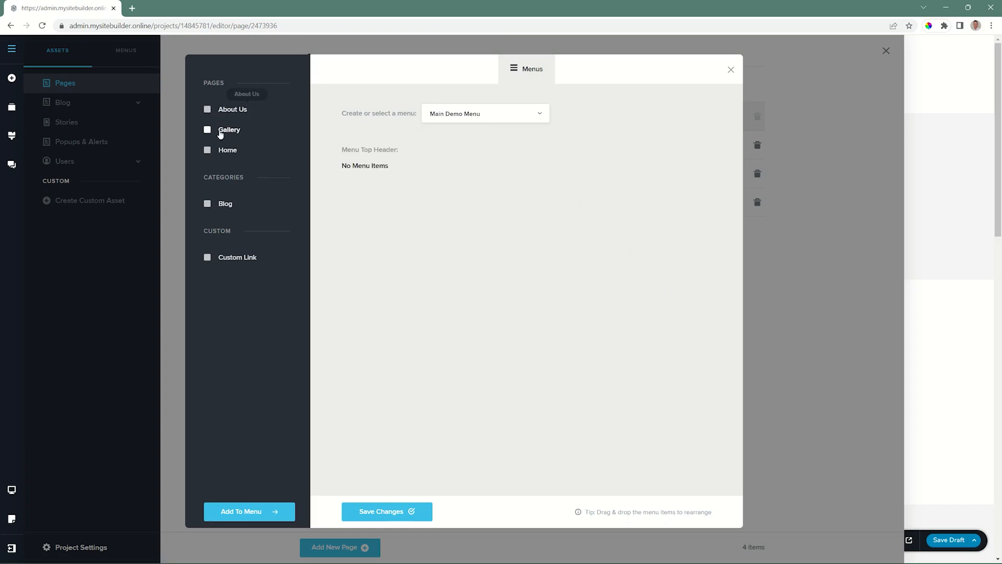
- Add the About Us, Gallery and Home pages to Main Demo Menu
left_click(208, 109)
left_click(207, 131)
left_click(207, 151)
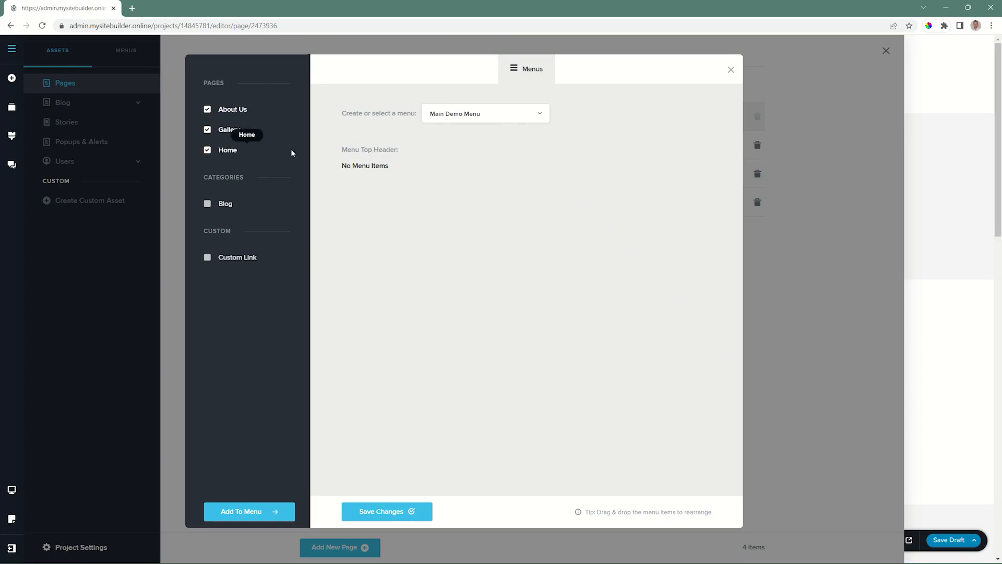
left_click(252, 513)
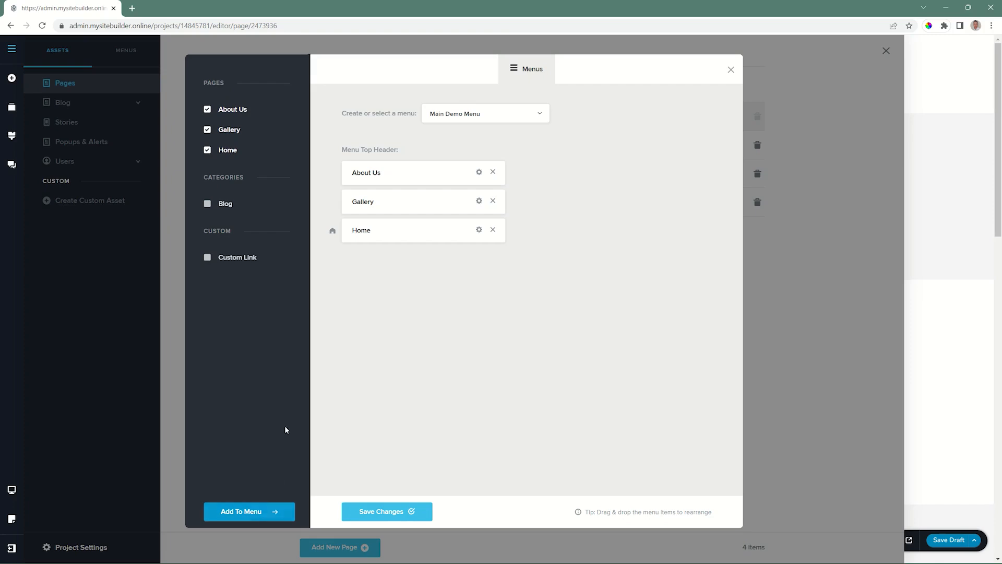
- Reorder the menu items to Home, Gallery, About Us, save the menu and return to the page
left_click_drag(353, 231, 352, 171)
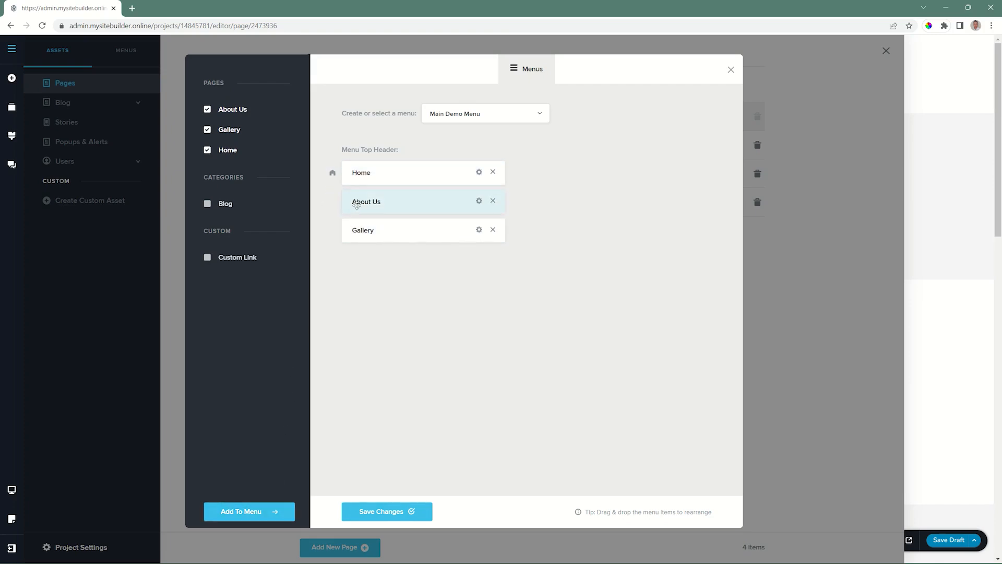
left_click_drag(358, 228, 355, 201)
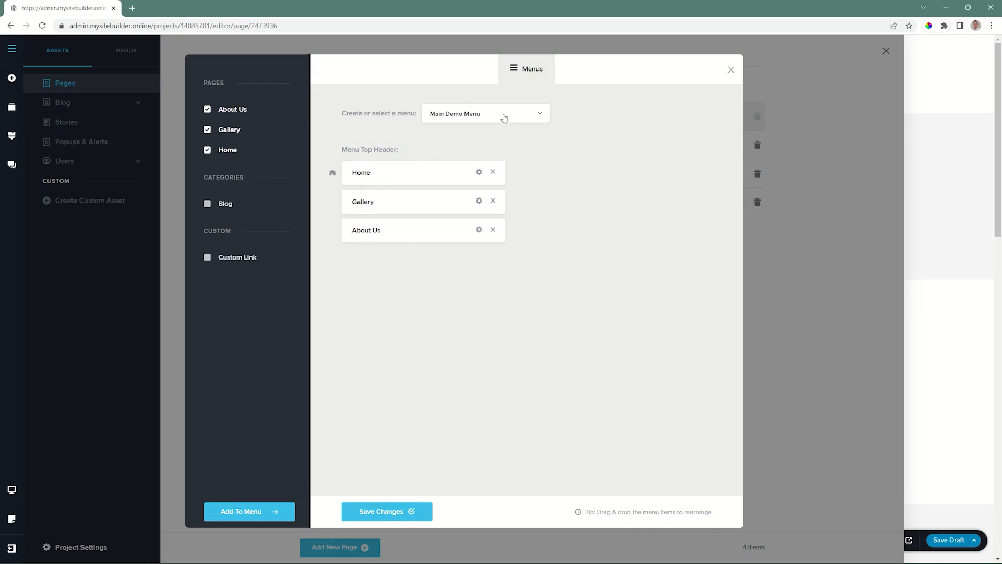
left_click(400, 510)
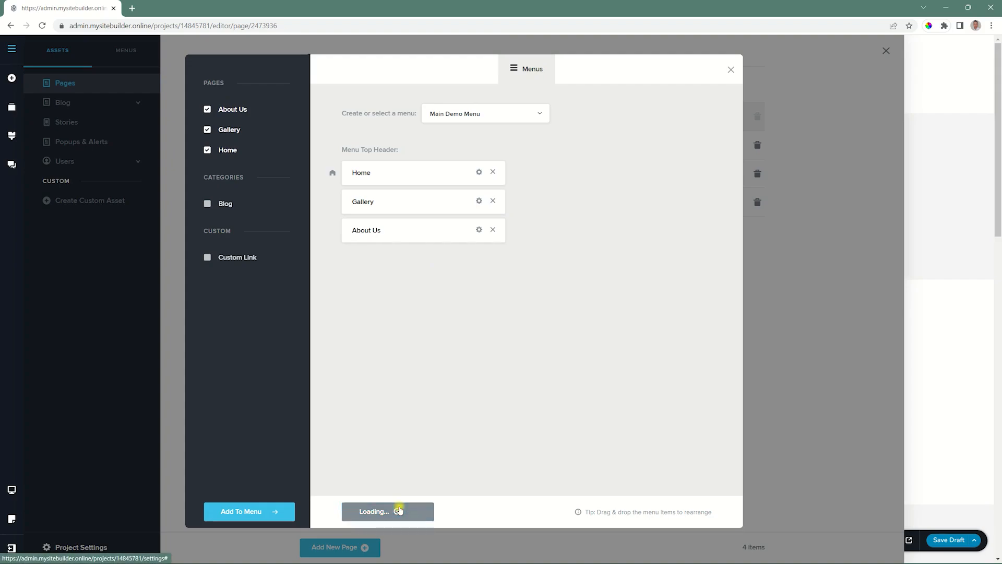
left_click(732, 69)
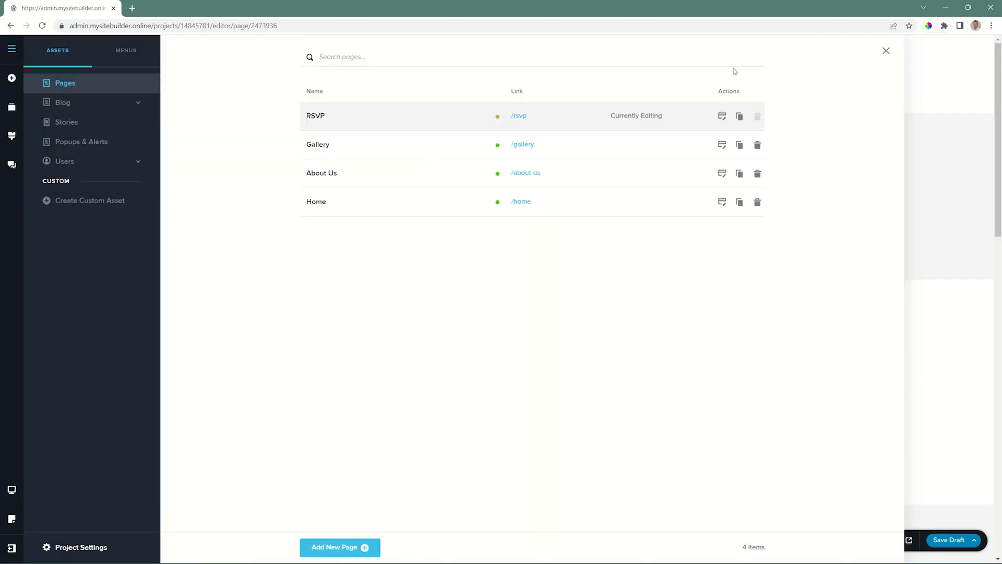
left_click(886, 50)
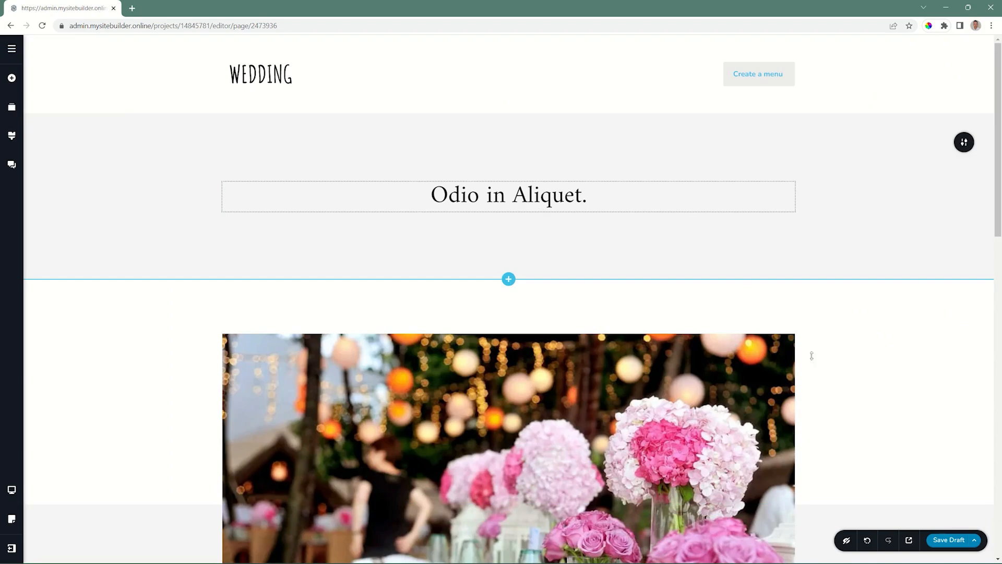
- Publish the RSVP page and add it as the last item of Main Demo Menu, saving the menu changes
left_click(980, 544)
left_click(947, 512)
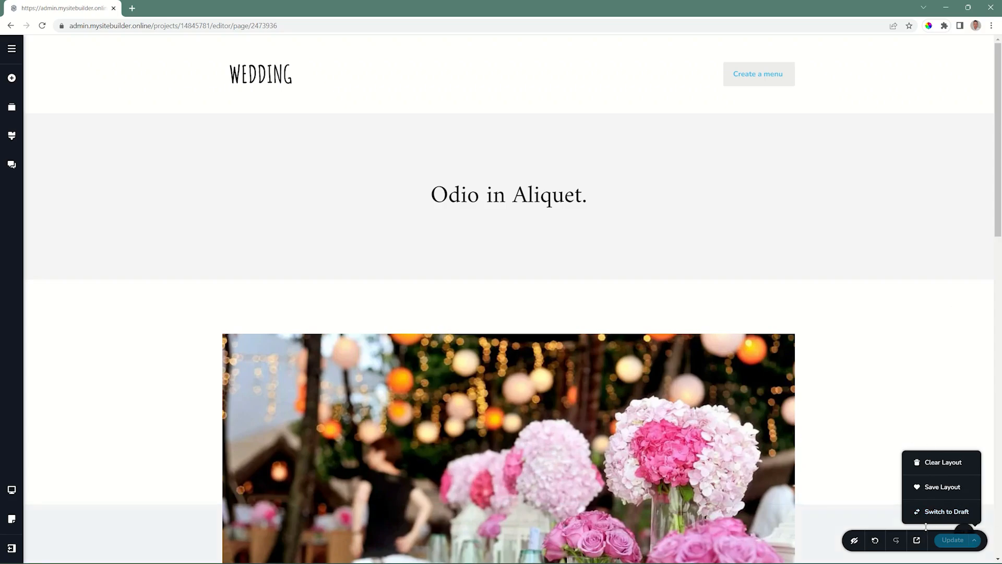
left_click(13, 50)
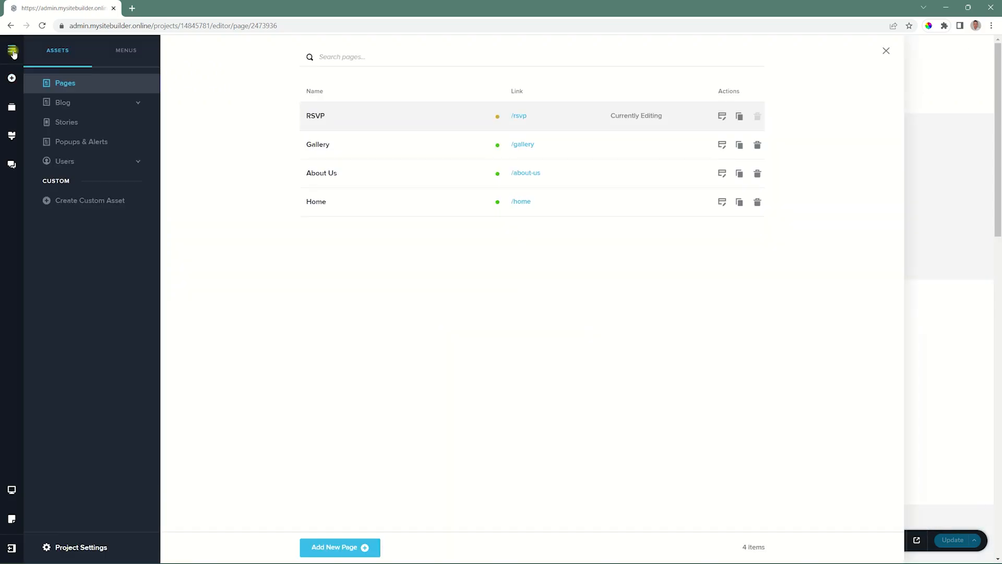
left_click(124, 51)
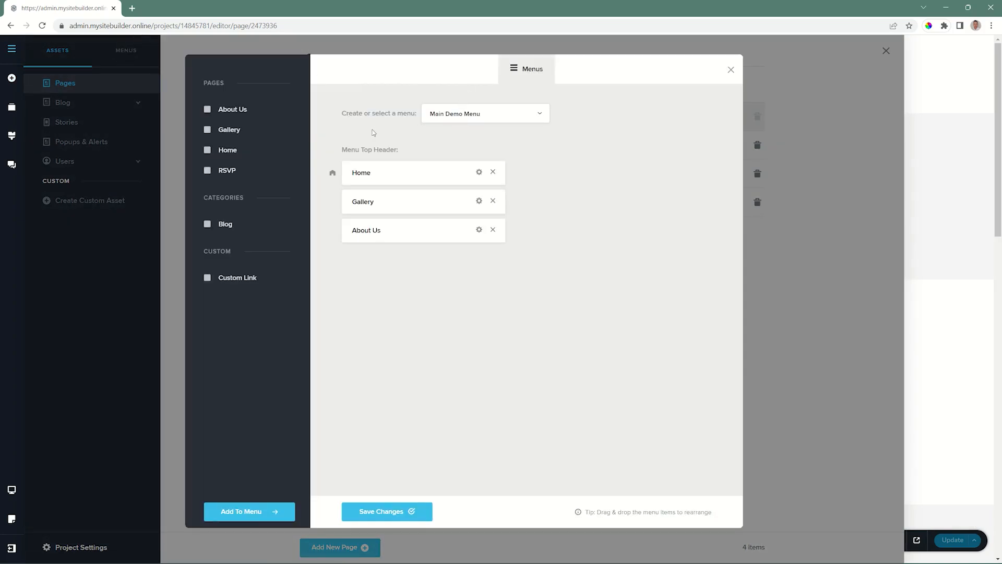
left_click(223, 174)
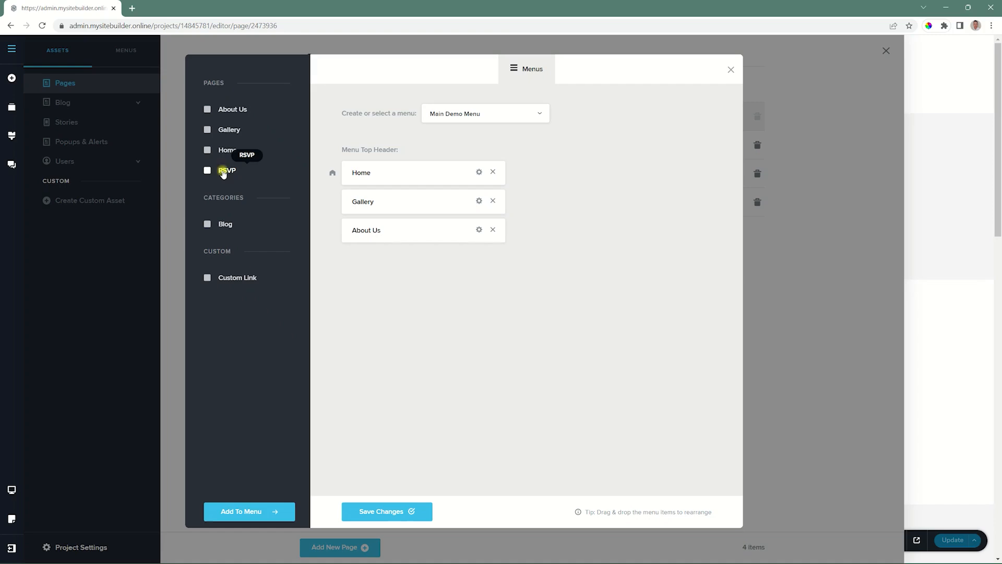
left_click(256, 514)
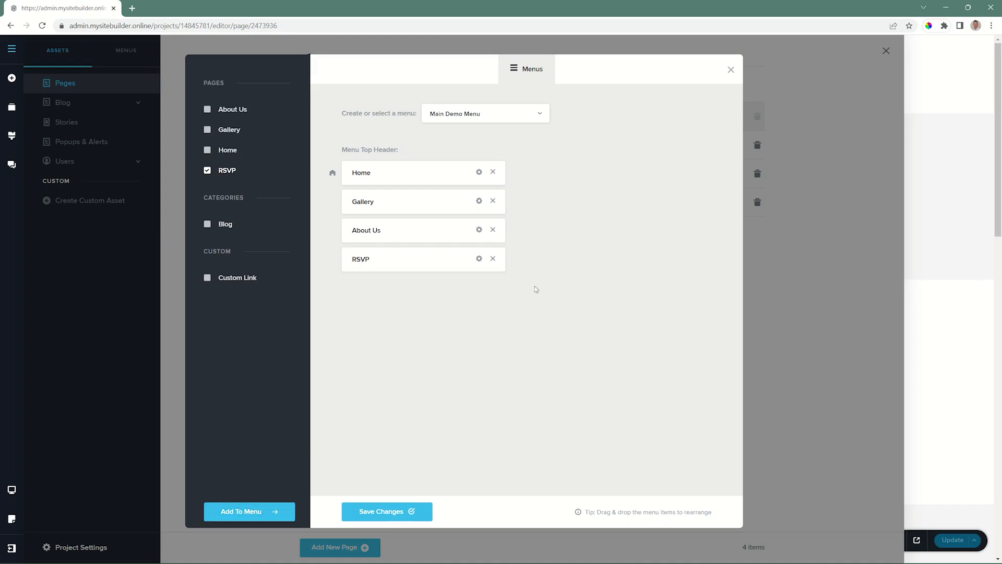
left_click(397, 513)
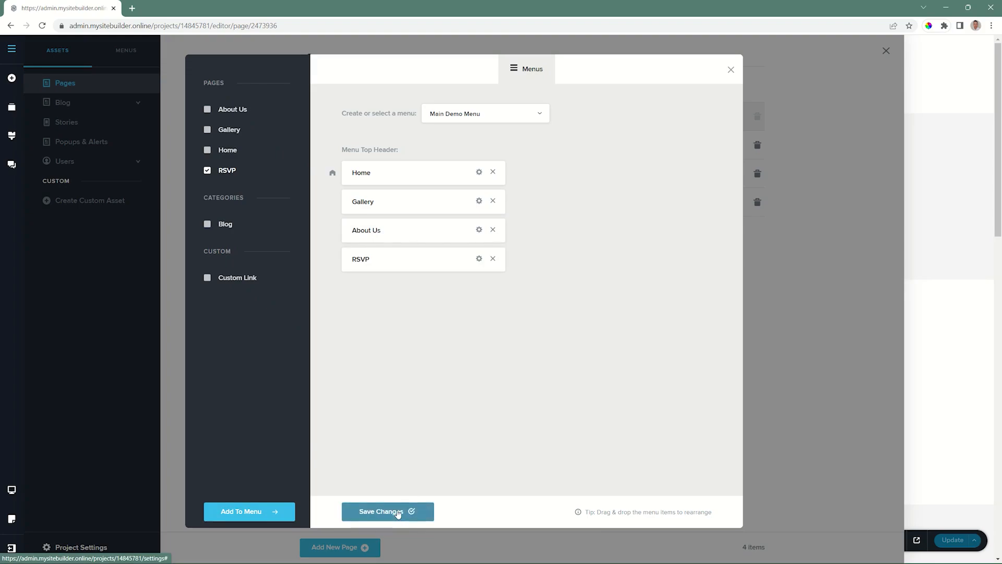
left_click(730, 69)
left_click(885, 50)
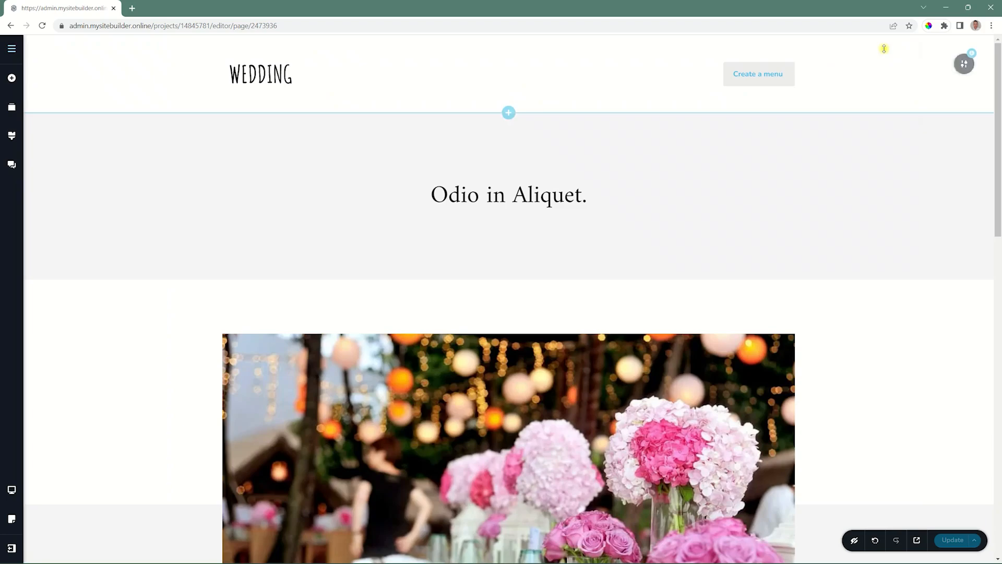
left_click(793, 65)
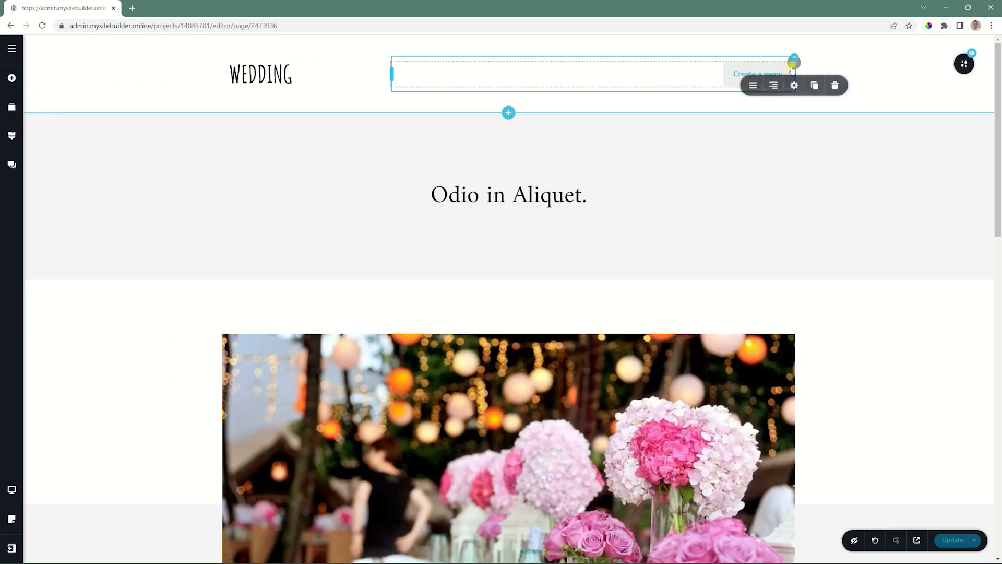
left_click(752, 87)
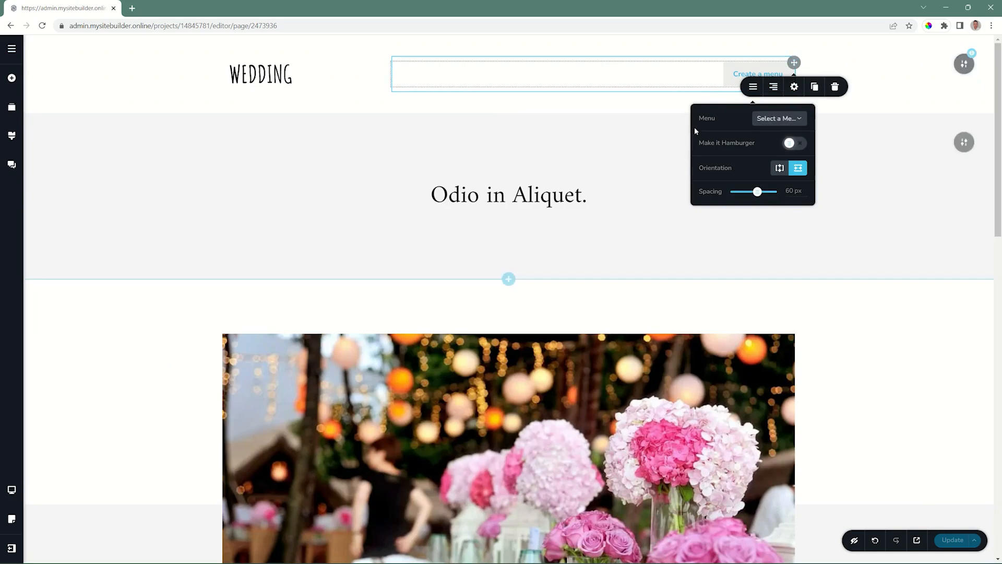
left_click(778, 119)
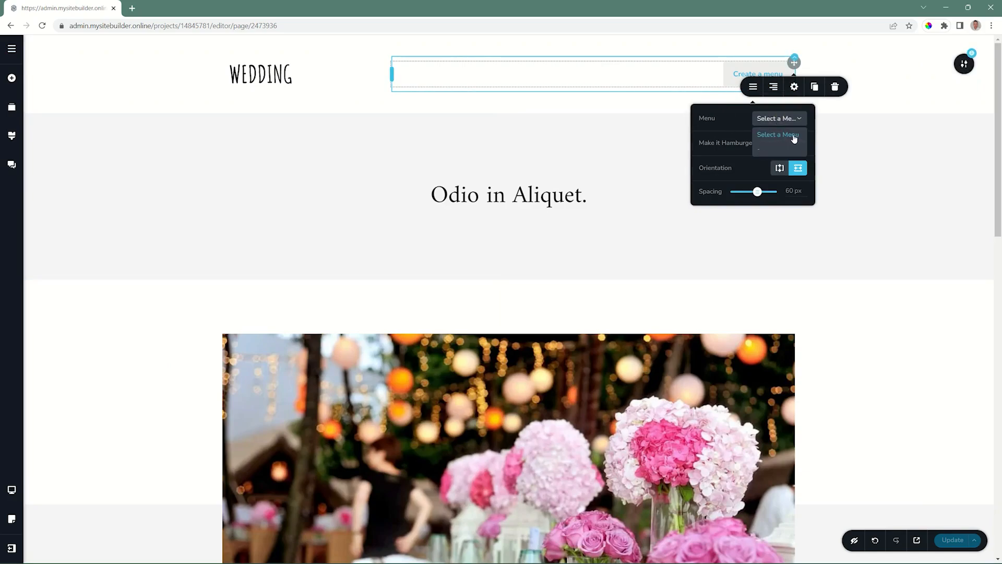
left_click(733, 117)
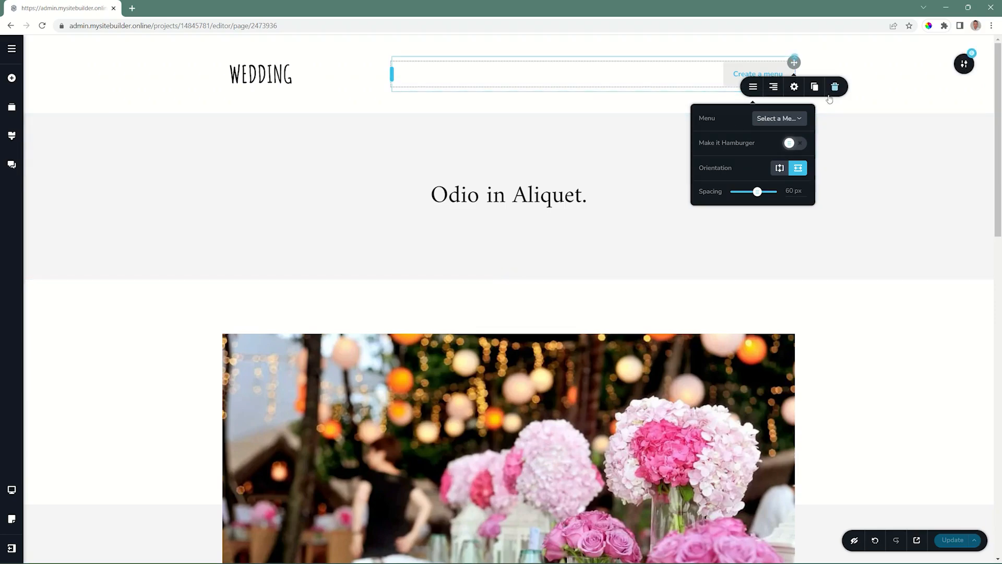
- Reload the page editor and assign Main Demo Menu to the header's menu element
left_click(42, 27)
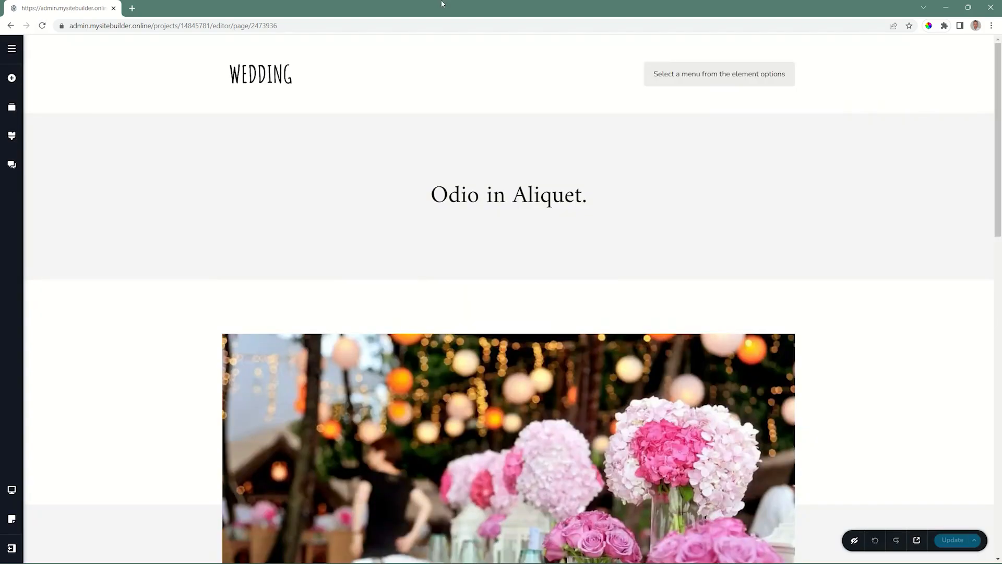
left_click(791, 66)
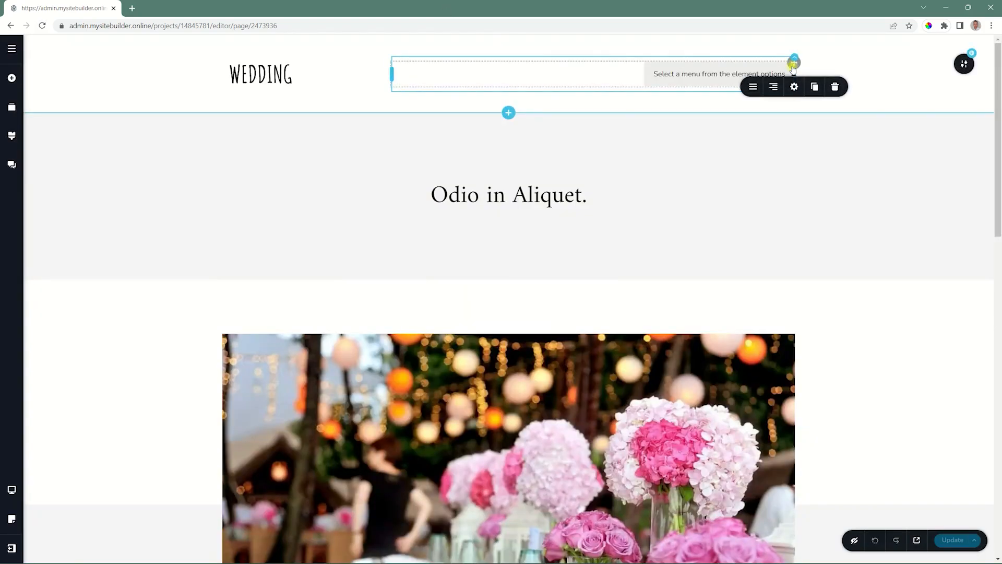
left_click(755, 87)
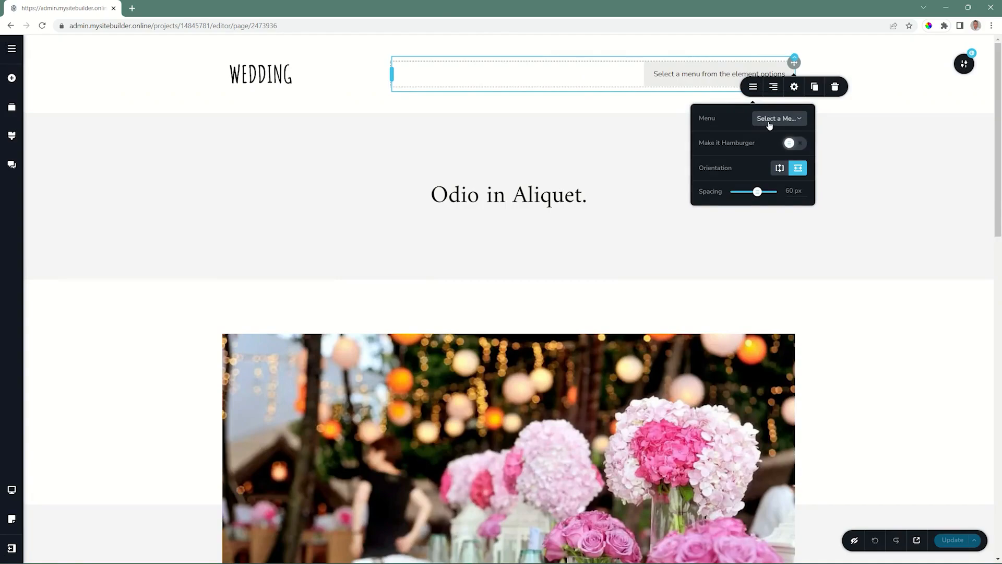
left_click(769, 125)
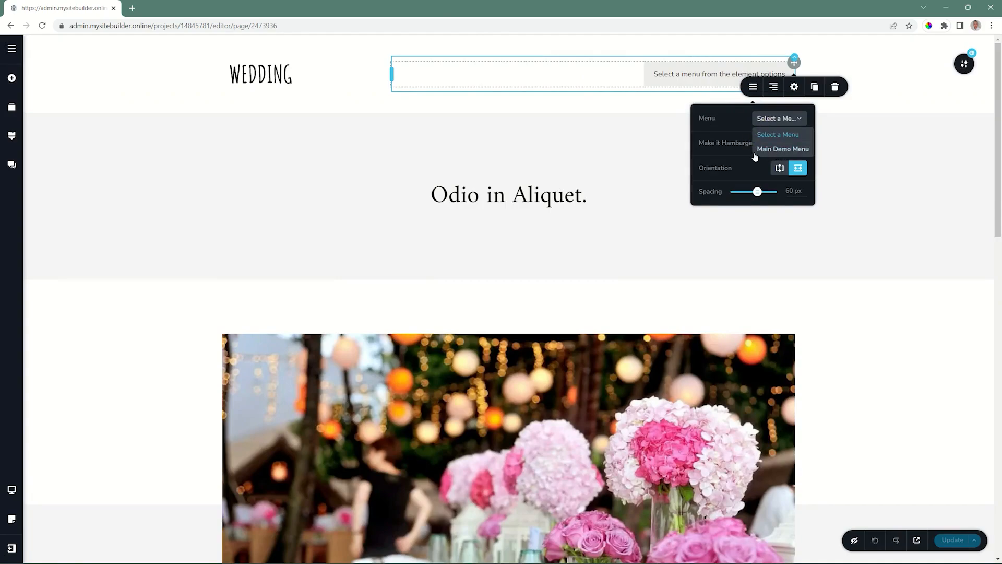
left_click(768, 148)
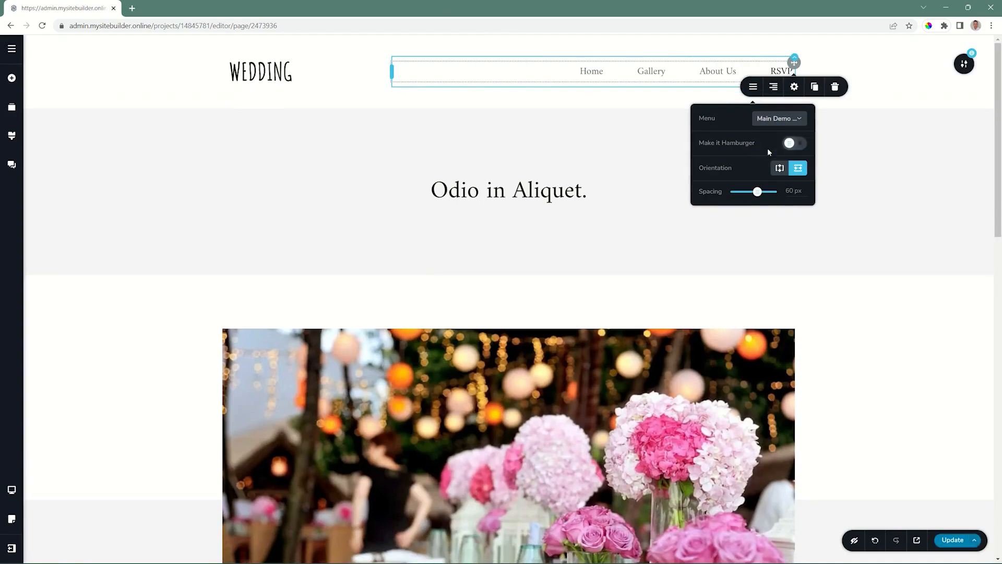
- Review the header menu's styling settings and cycle its alignment through the options back to right-aligned
left_click(794, 87)
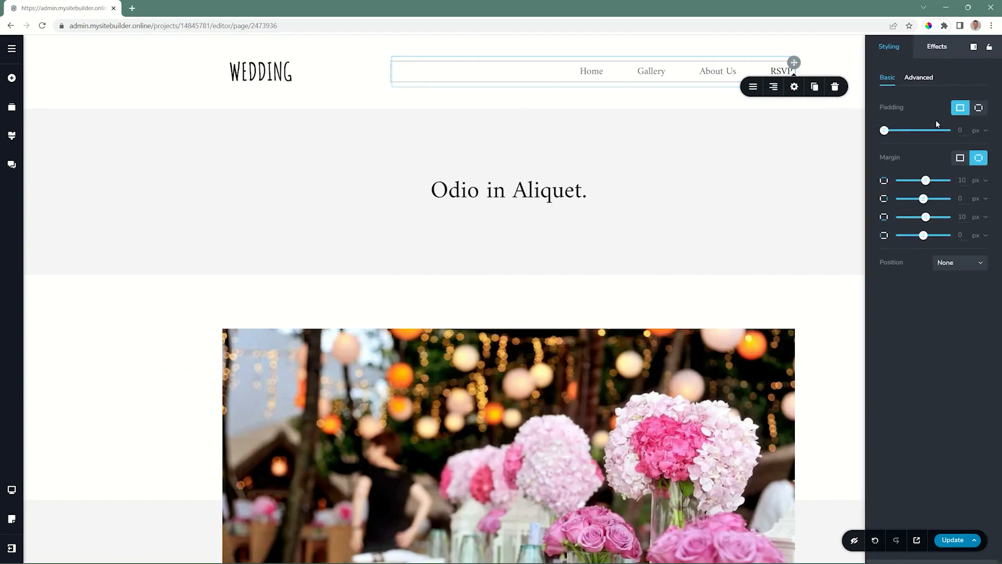
left_click(758, 88)
left_click(773, 87)
left_click(773, 88)
left_click(773, 88)
left_click(773, 88)
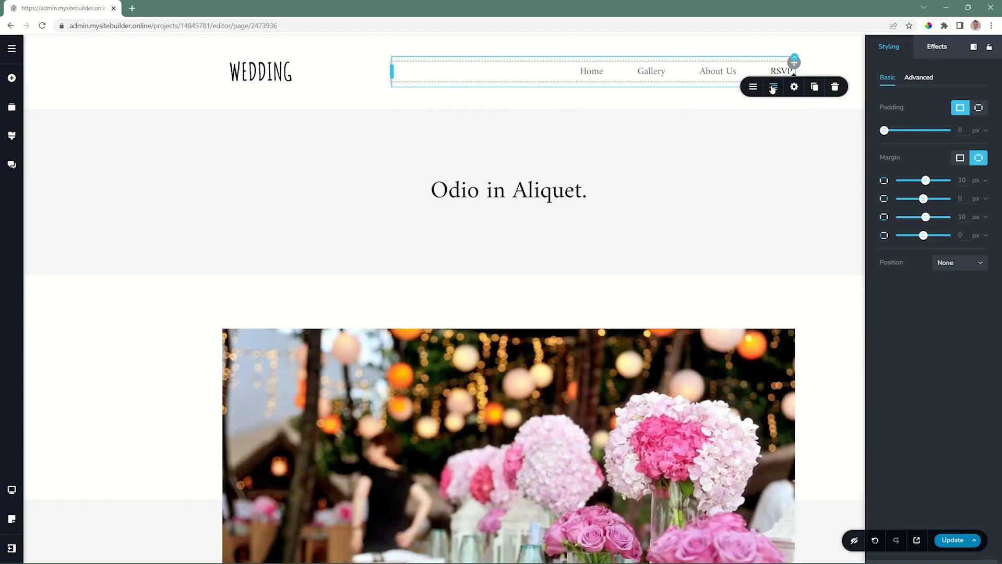
- Enable the mega menu on the Home item and add a text element and a button to it
left_click(593, 72)
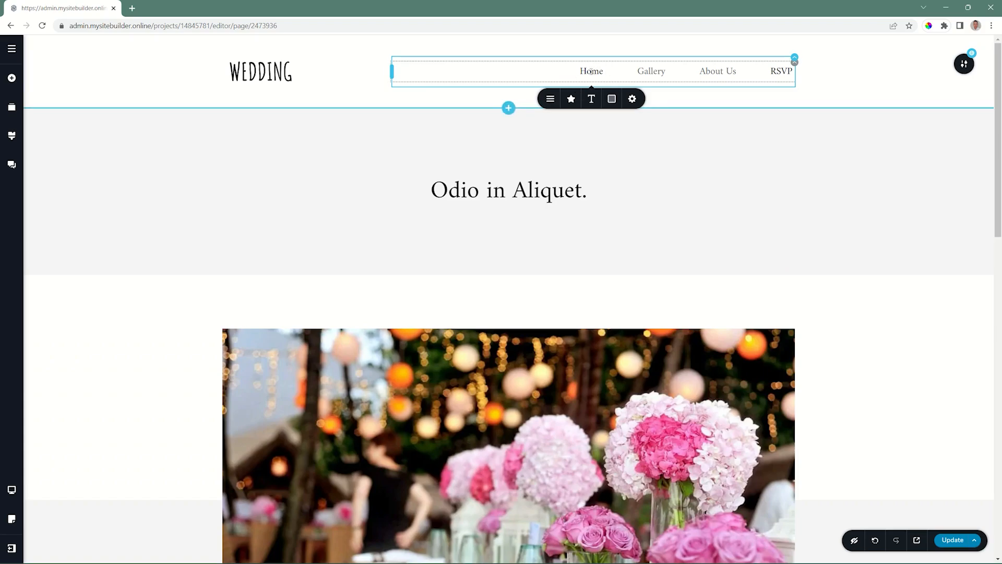
left_click(550, 99)
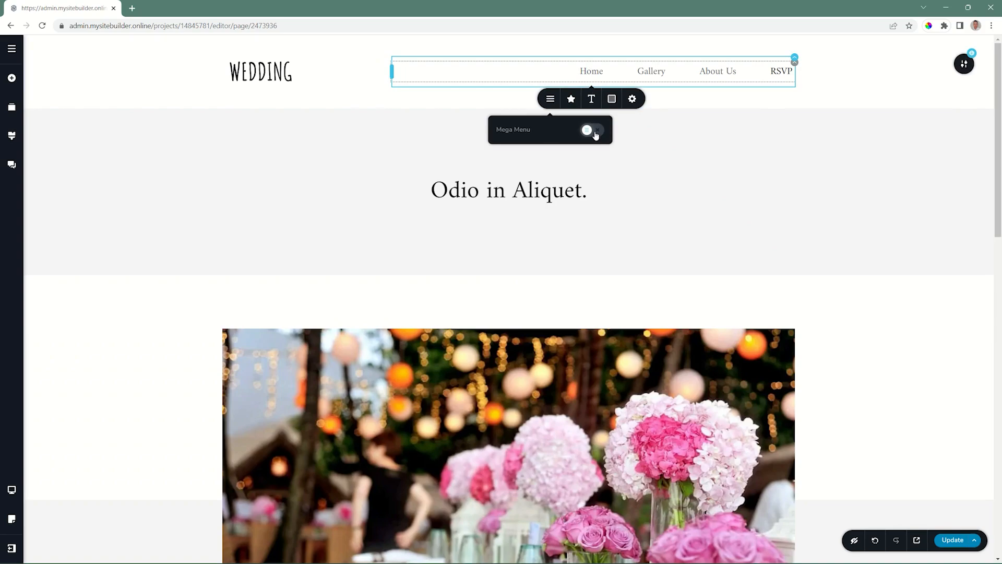
left_click(595, 134)
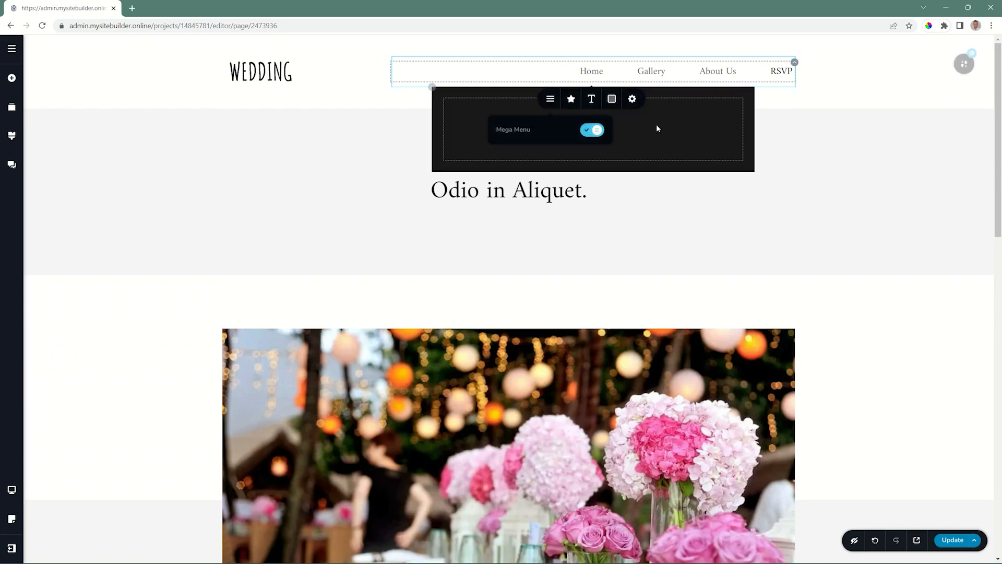
left_click(11, 78)
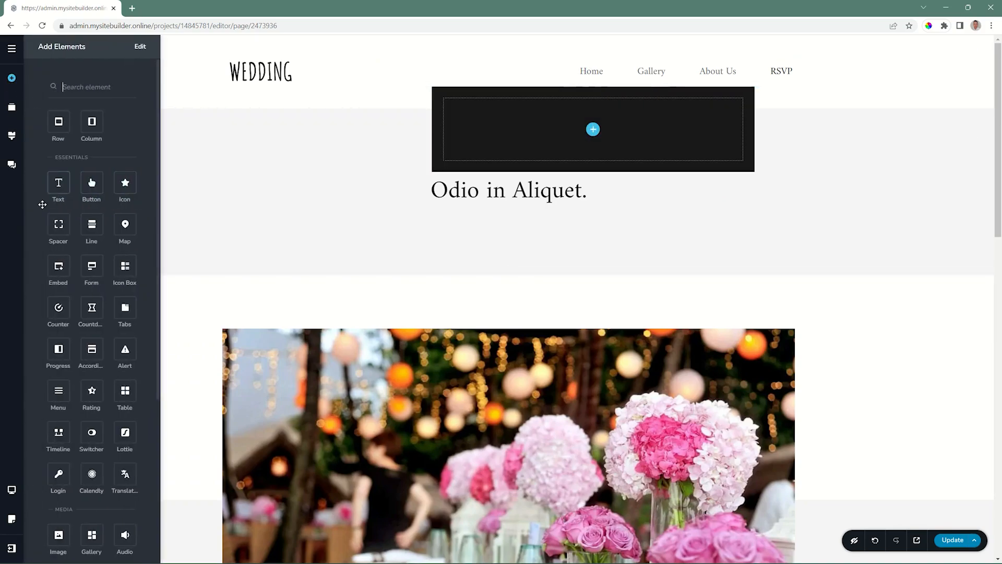
left_click_drag(63, 181, 512, 140)
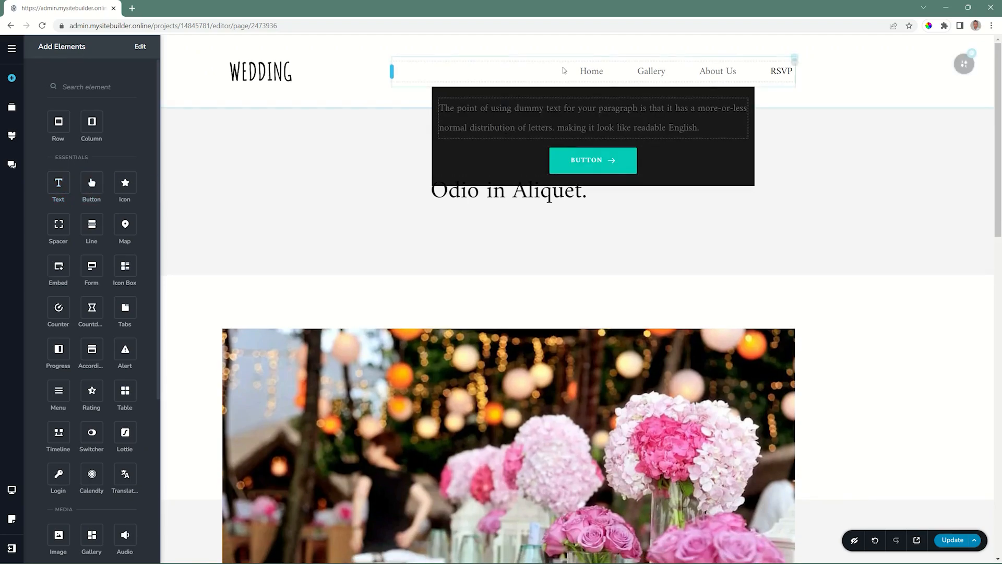
left_click(746, 156)
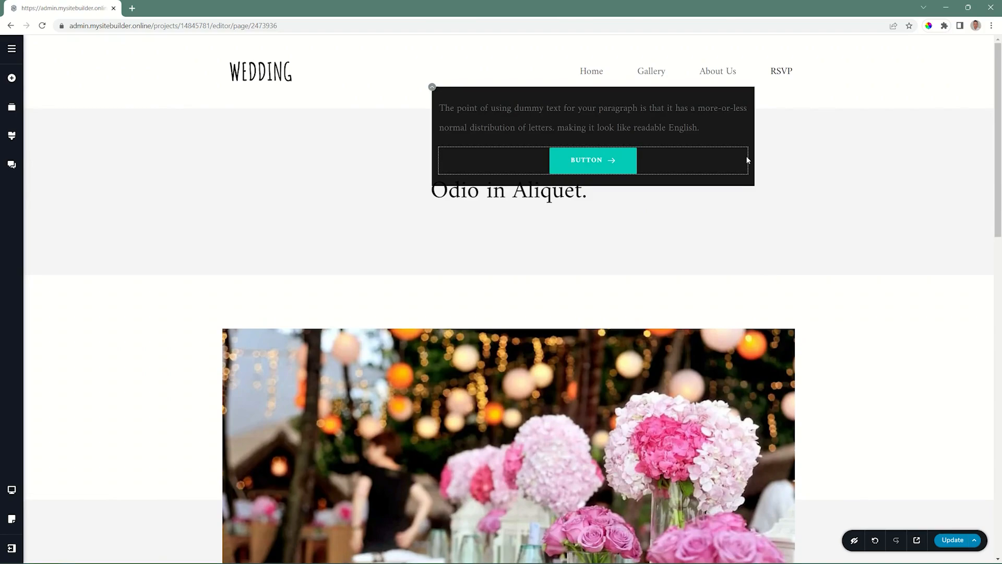
- Turn off the mega menu for the Home item
left_click(595, 73)
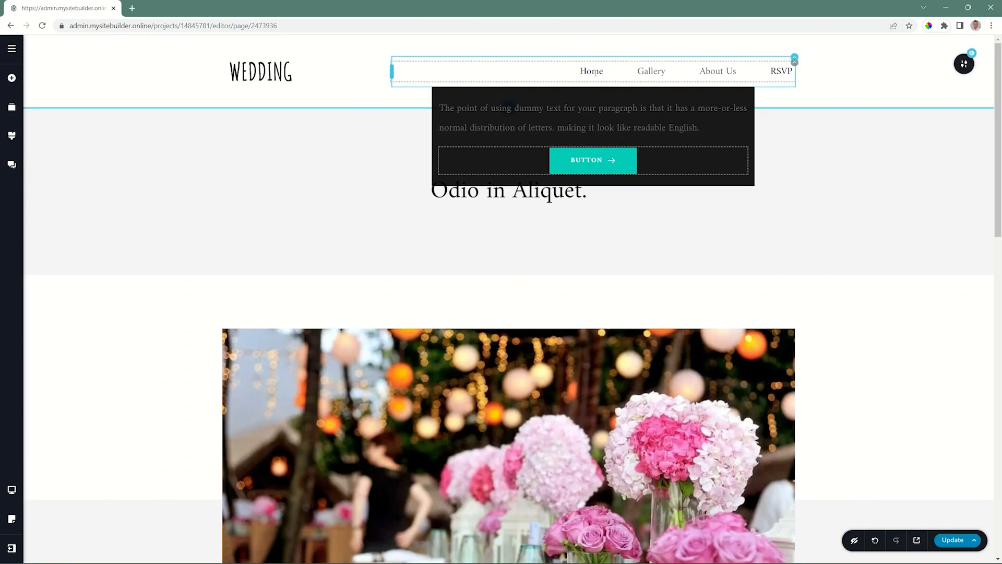
left_click(591, 71)
left_click(550, 100)
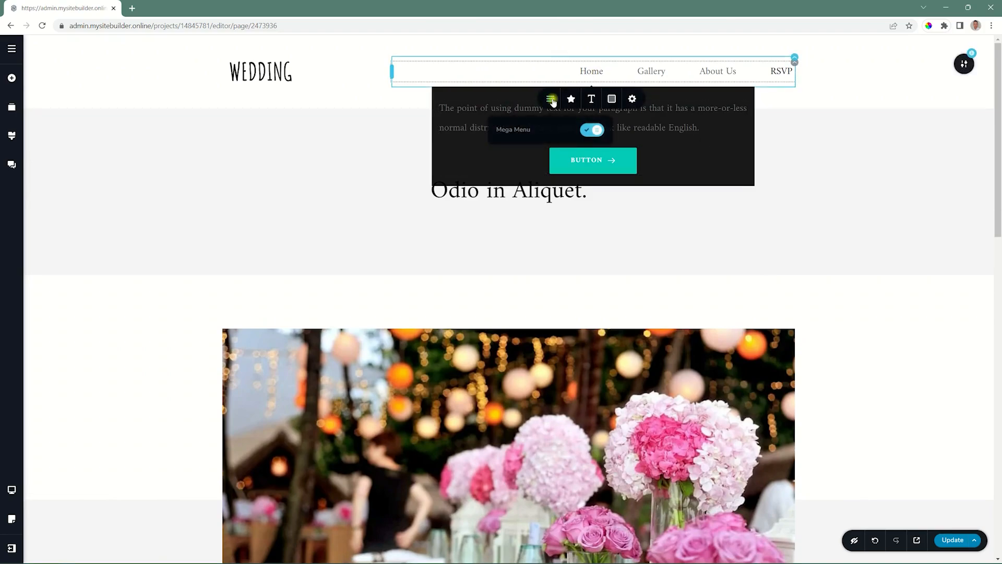
left_click(591, 131)
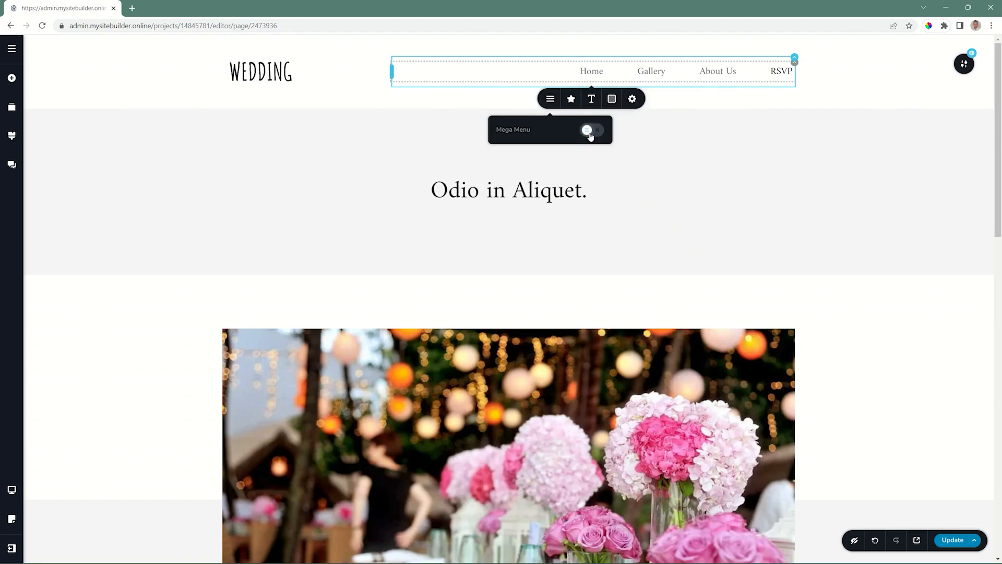
- Add a solid house icon from the glyph set to the Home menu item, searching for "house"
left_click(570, 99)
left_click(611, 136)
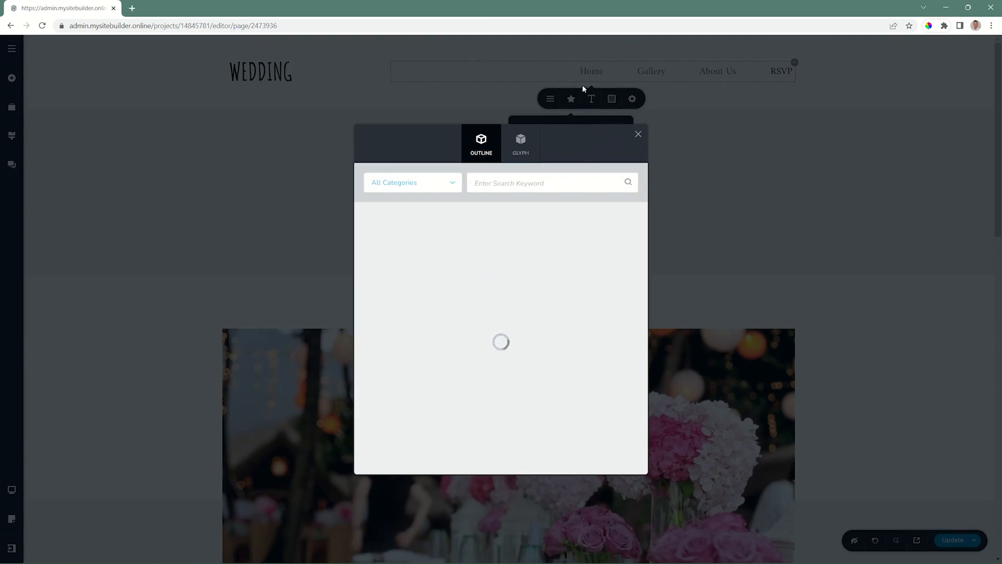
left_click(516, 139)
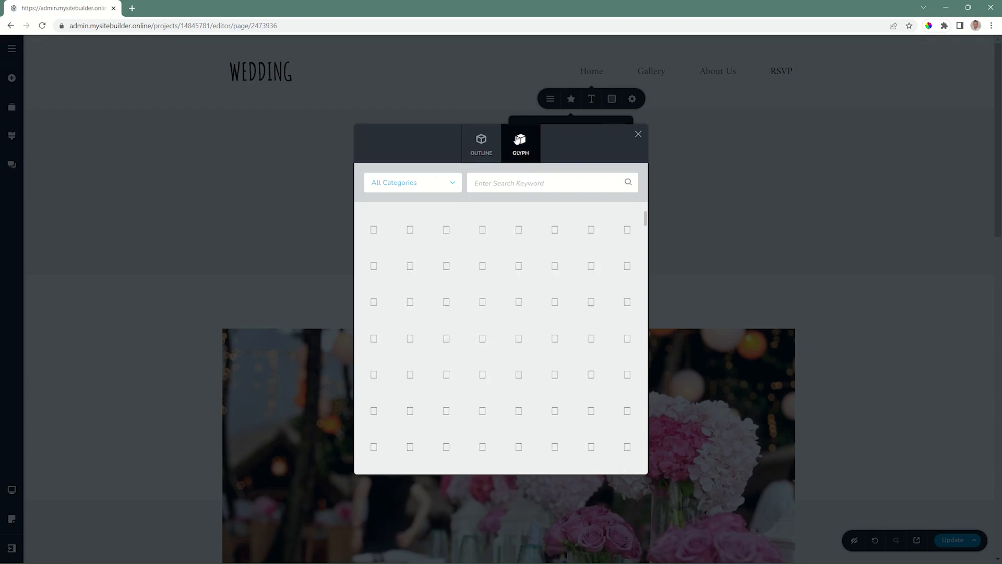
left_click(495, 183)
type("house")
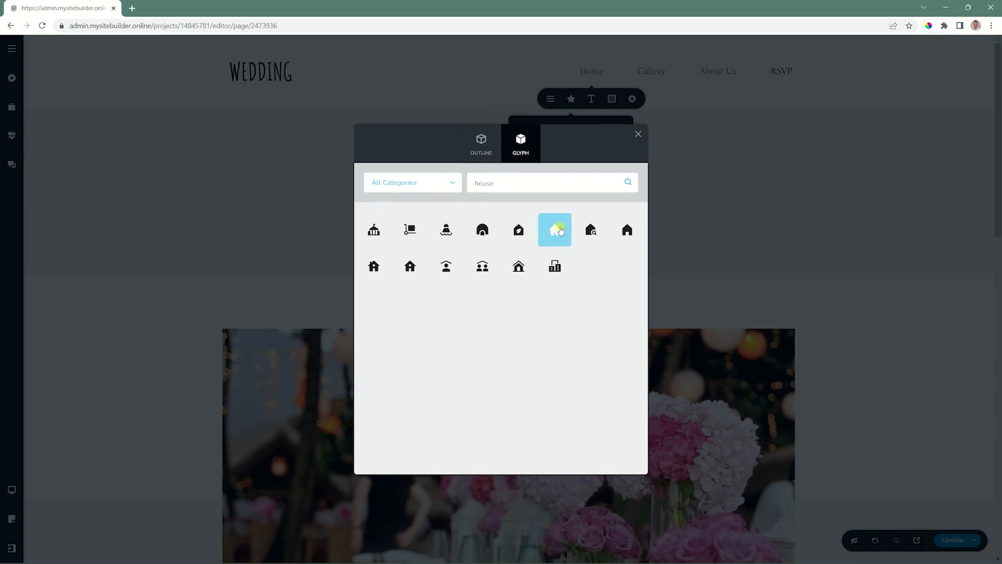
left_click(556, 230)
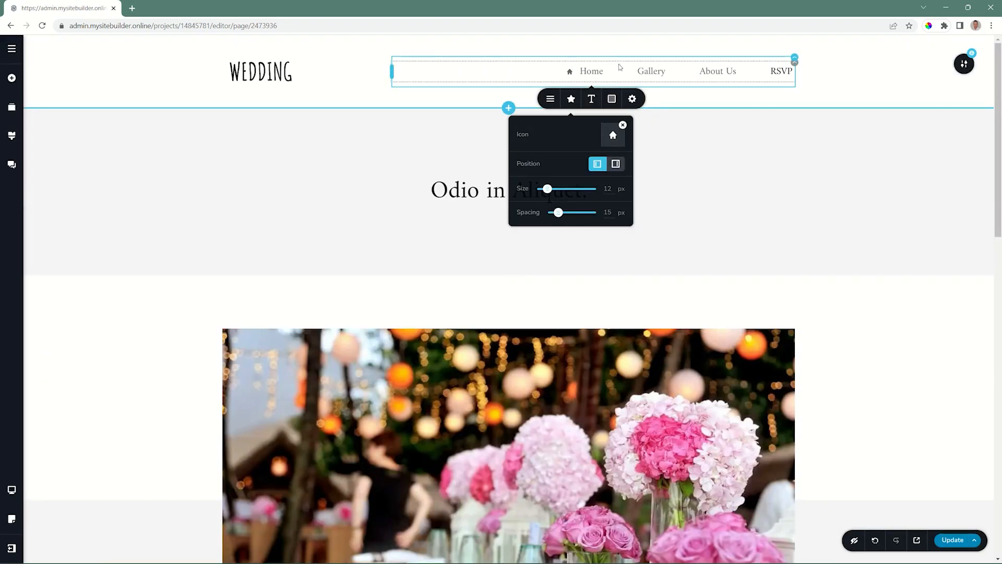
- Try the Home icon after the text, return it to before the text, then enlarge it and reduce its spacing
left_click(616, 163)
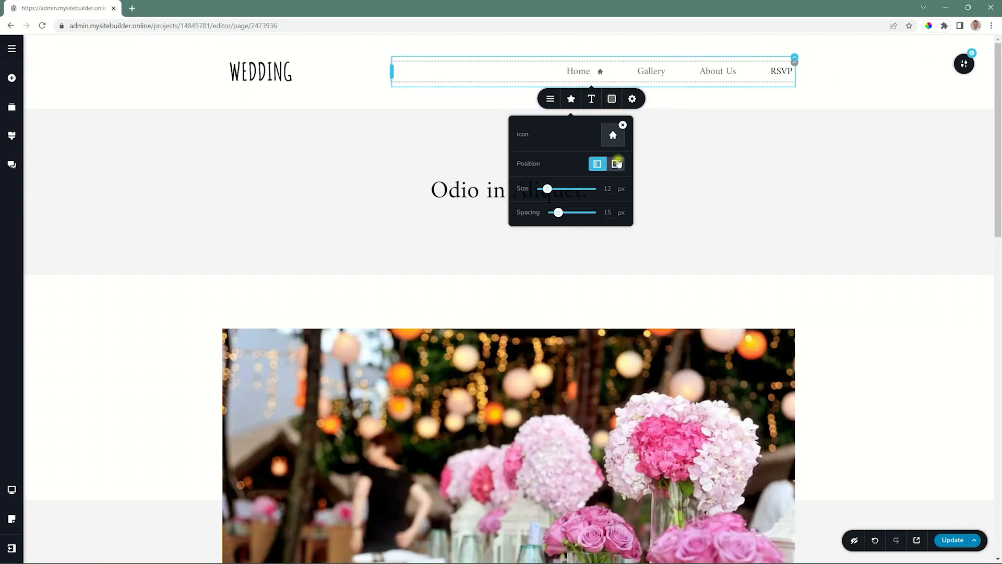
left_click(598, 164)
left_click_drag(547, 189, 561, 212)
left_click_drag(557, 212, 555, 212)
- Set the menu items' font to Raleway at 18 px, trying Noto Serif along the way
left_click(591, 99)
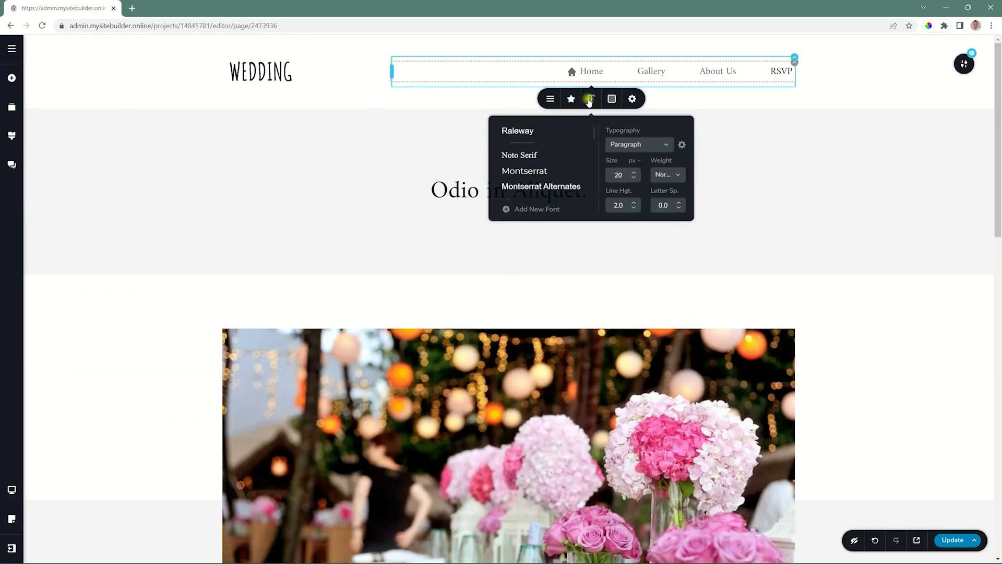
left_click(526, 131)
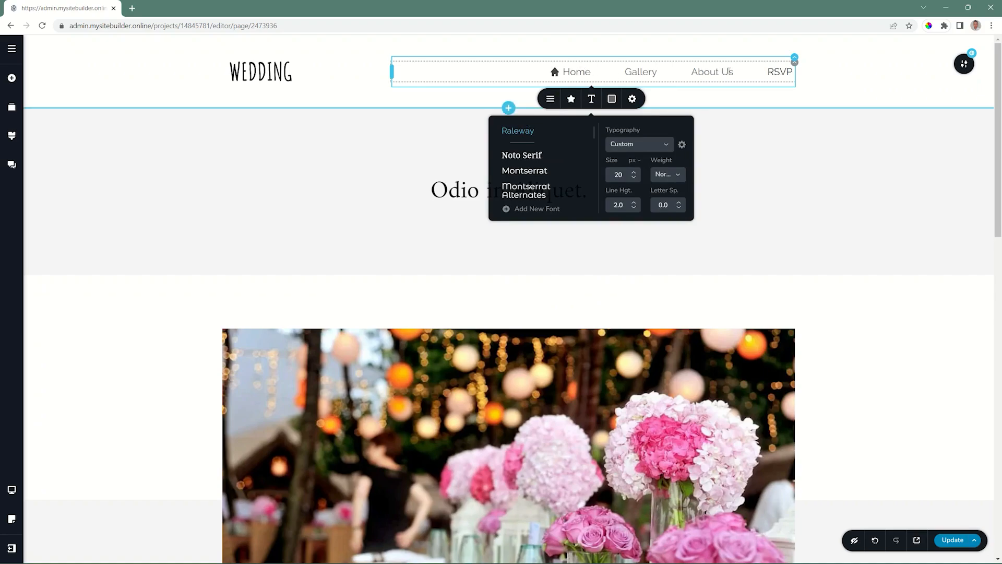
left_click(524, 155)
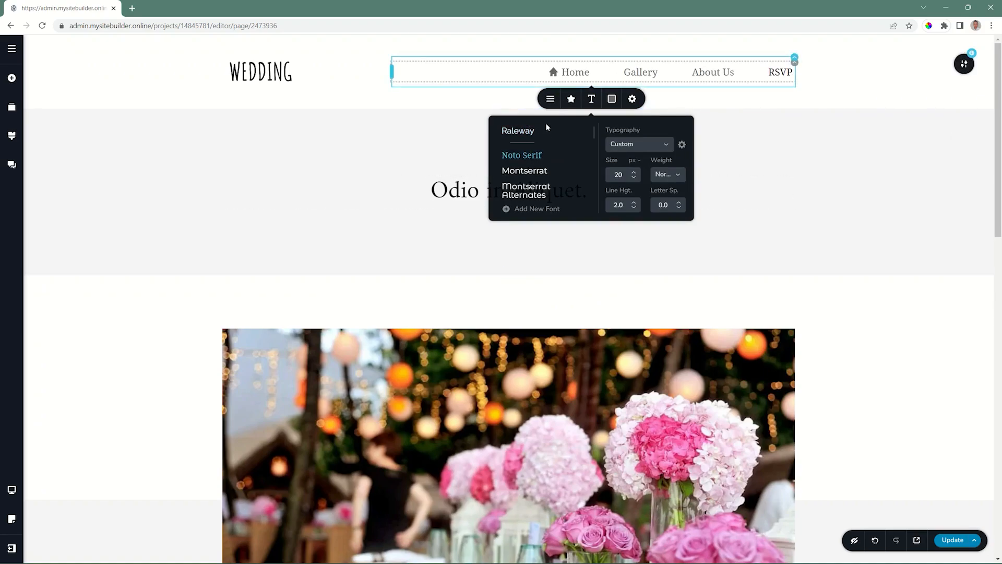
left_click(517, 133)
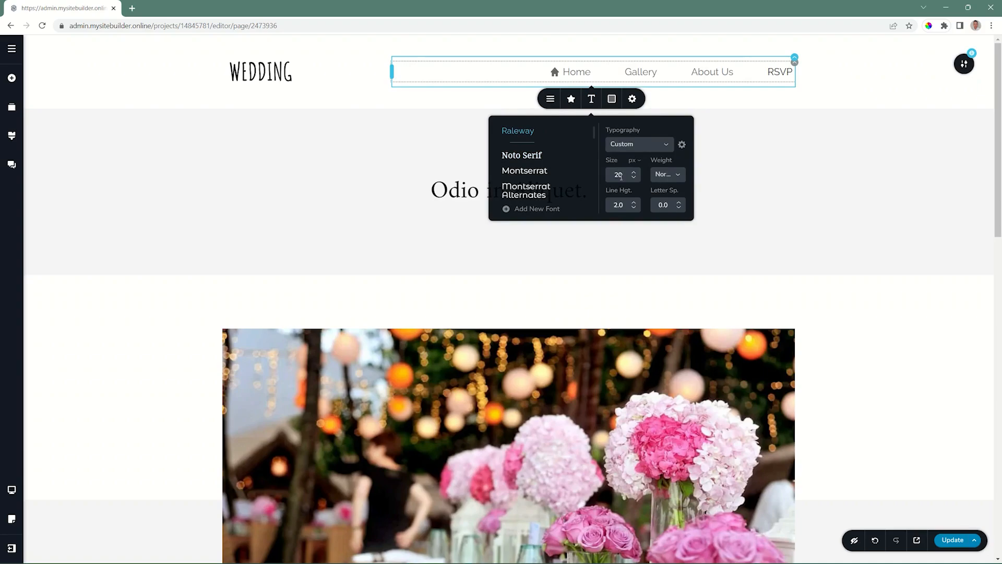
left_click(634, 177)
left_click(634, 178)
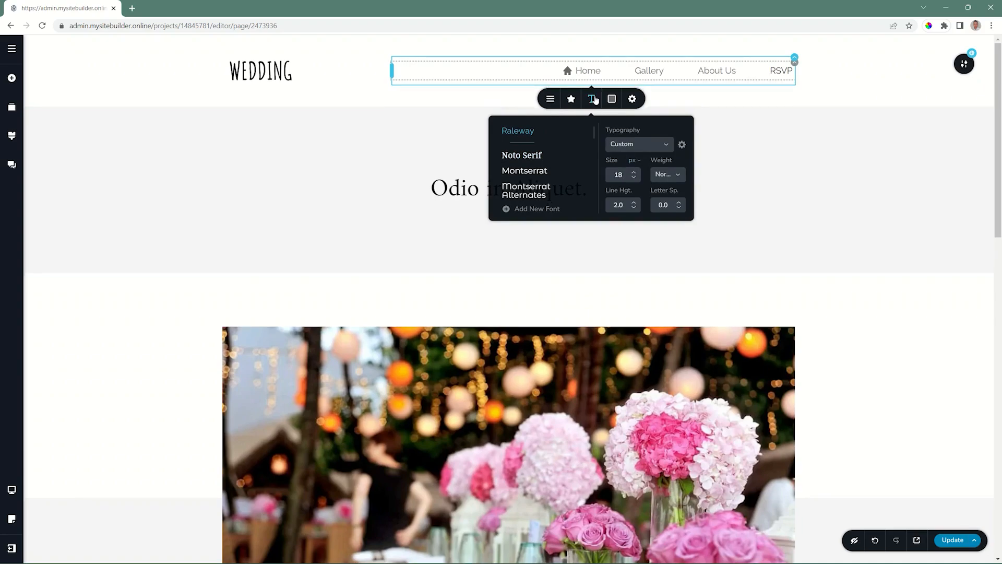
- Set the menu text colour to purple #A170D9 and its hover colour to teal #05CAB6, and view the active-state colour
left_click(612, 99)
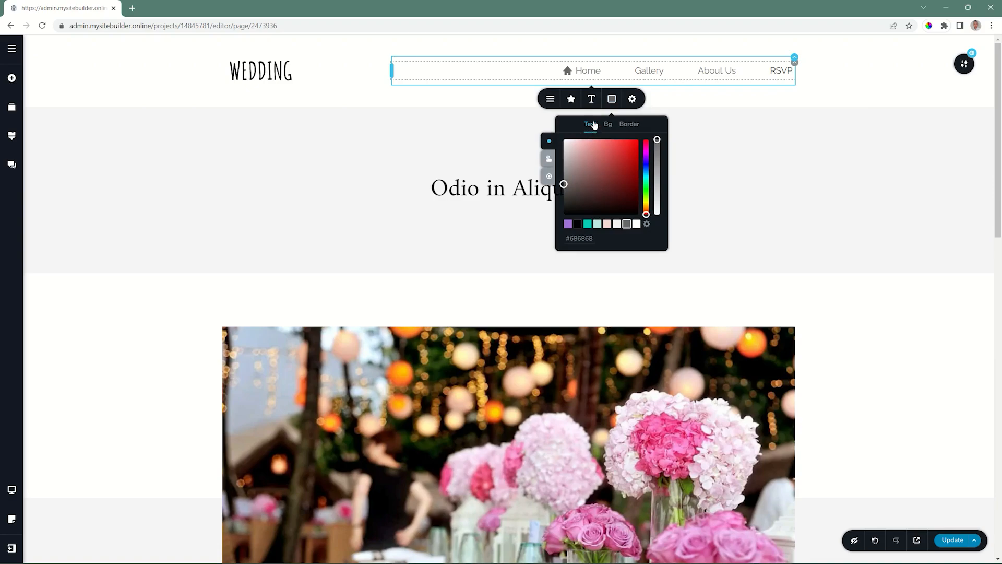
left_click(567, 225)
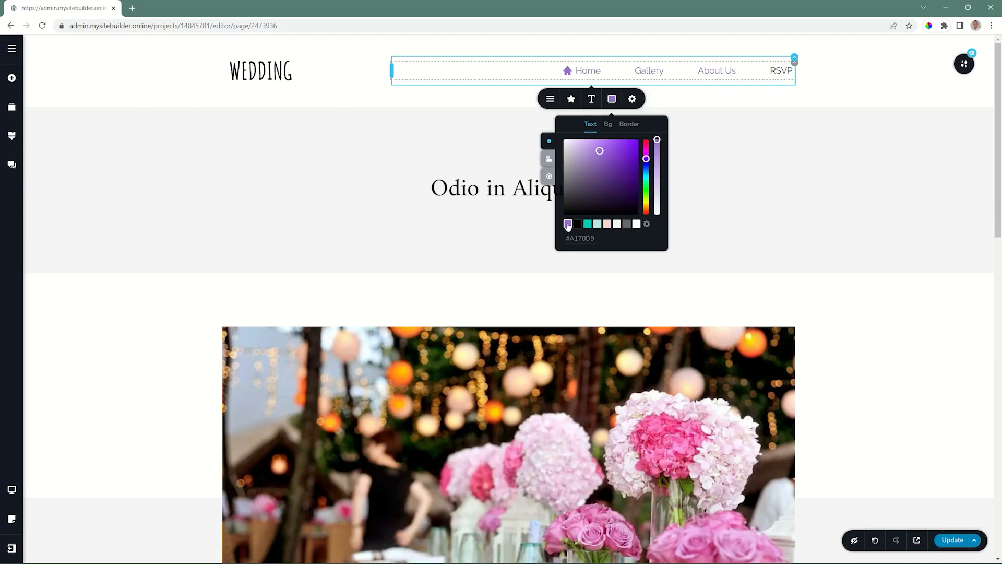
left_click(546, 160)
left_click(589, 227)
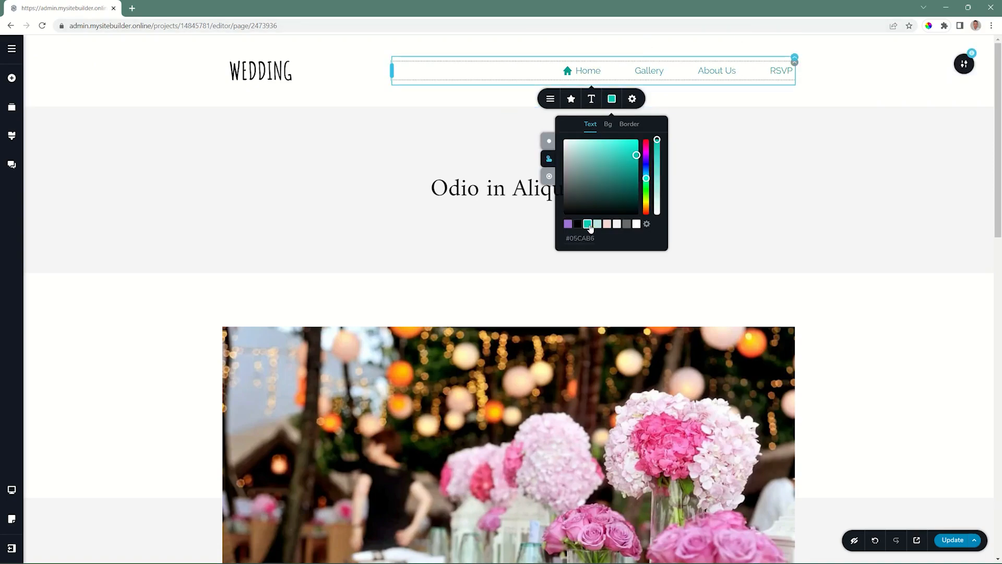
left_click(549, 176)
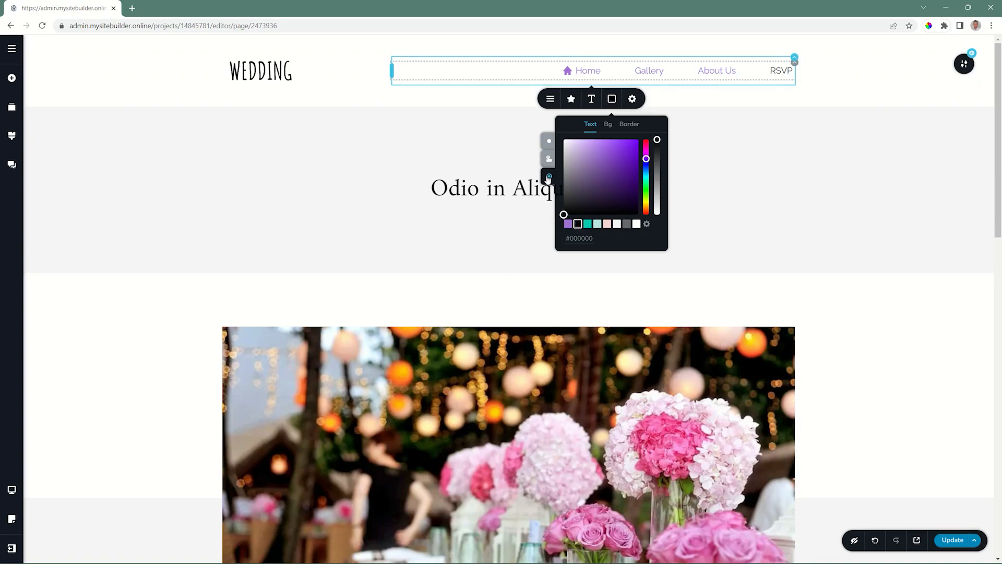
left_click(846, 84)
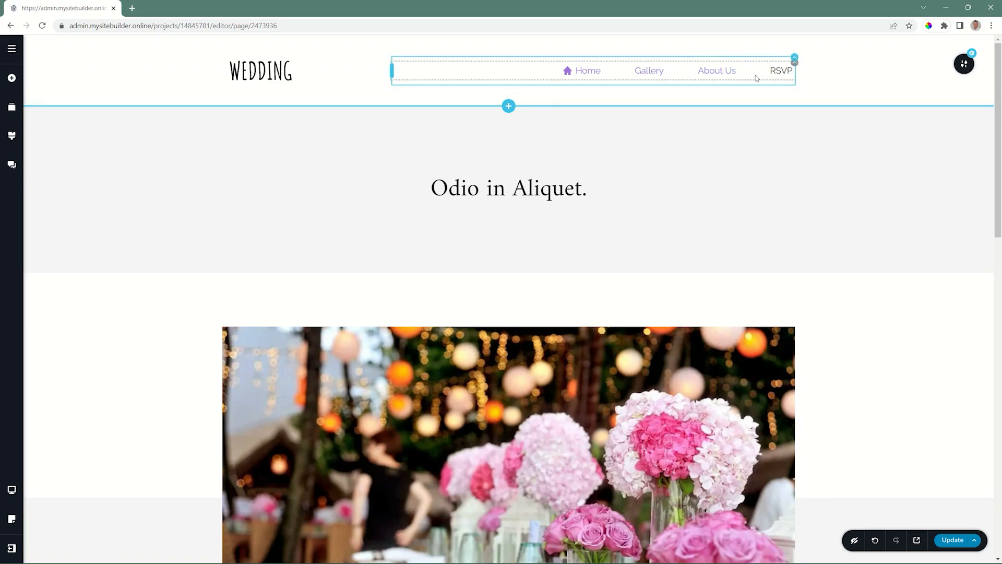
- Try the vertical menu orientation, restore the horizontal one and set the item spacing to 24 px
left_click(794, 64)
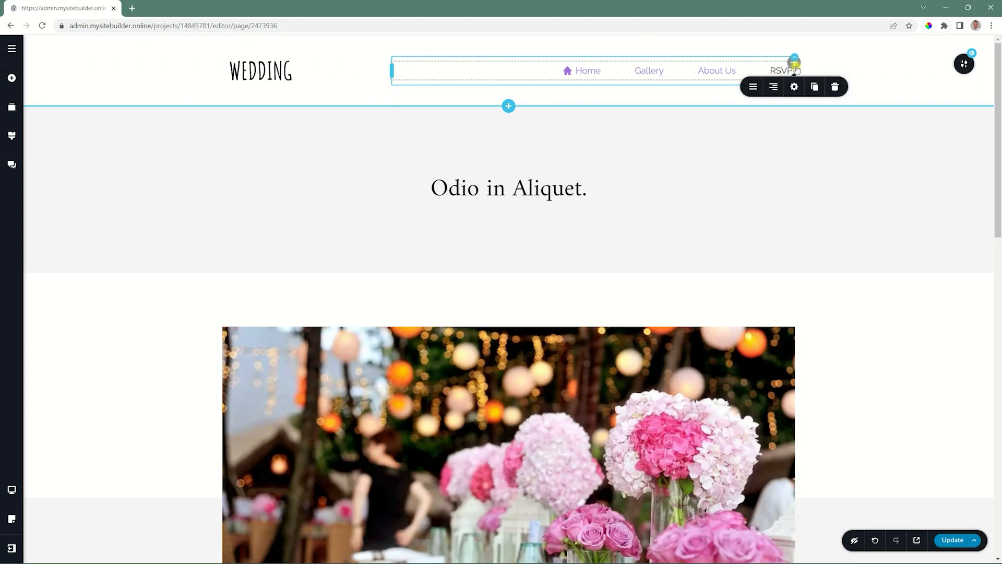
left_click(761, 88)
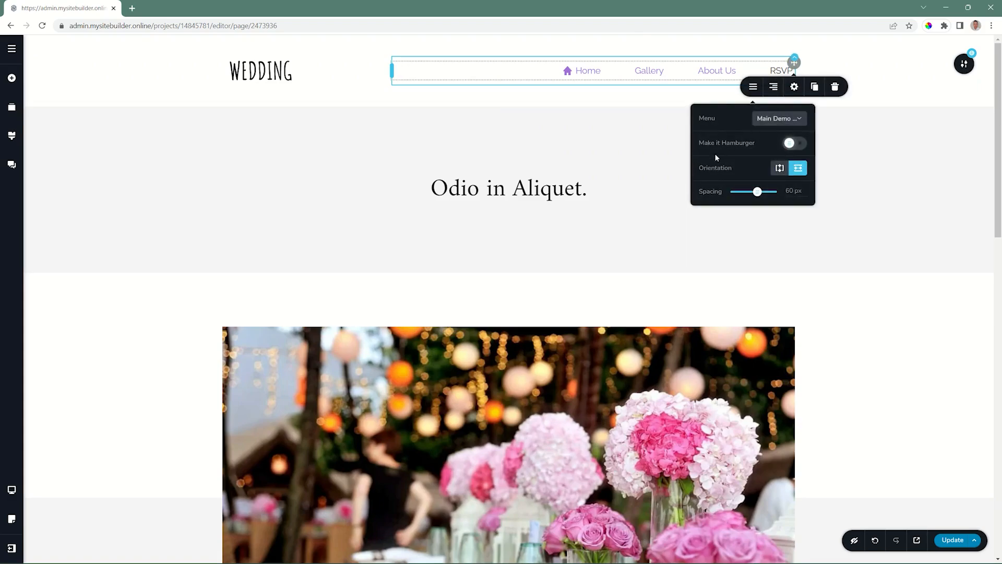
left_click(783, 171)
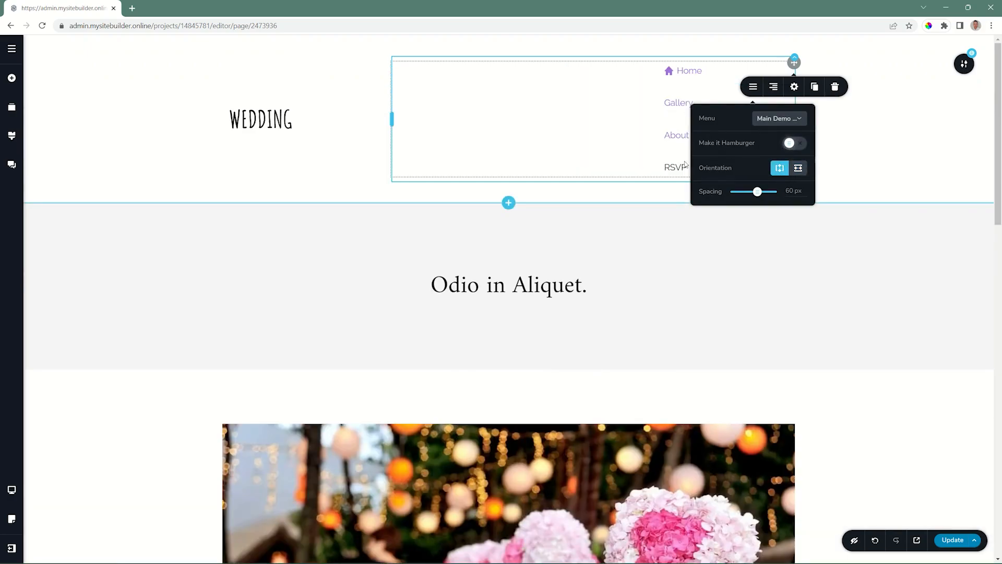
left_click(798, 168)
left_click_drag(760, 191, 743, 192)
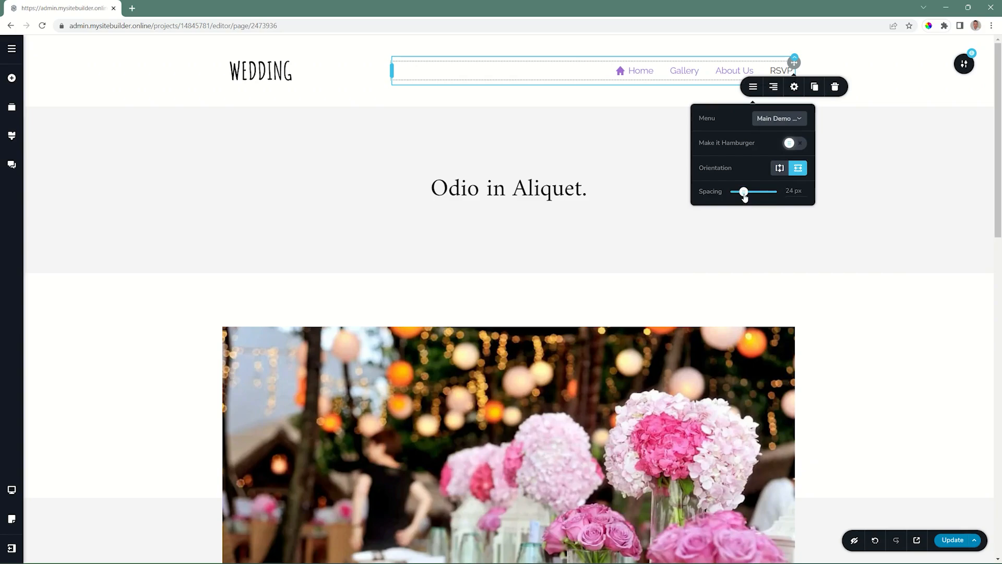
- Set the menu element's padding to 5 px on all sides and close its styling settings
left_click(794, 87)
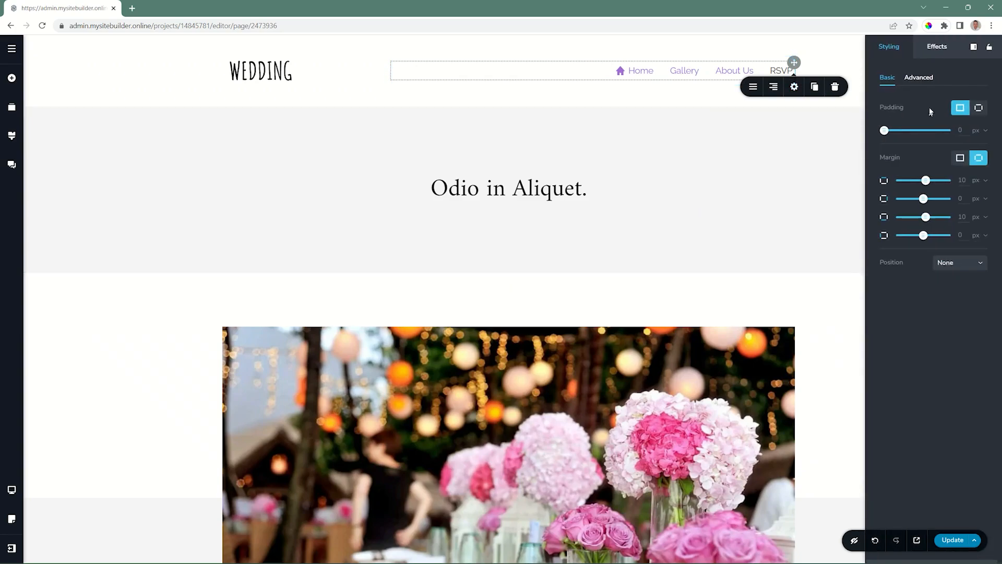
left_click_drag(884, 130, 887, 130)
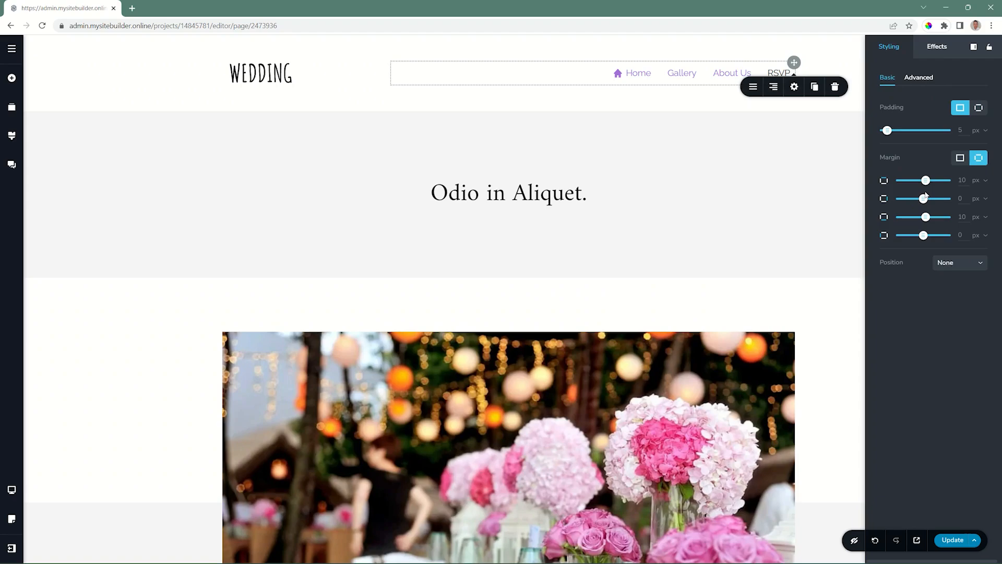
left_click(853, 97)
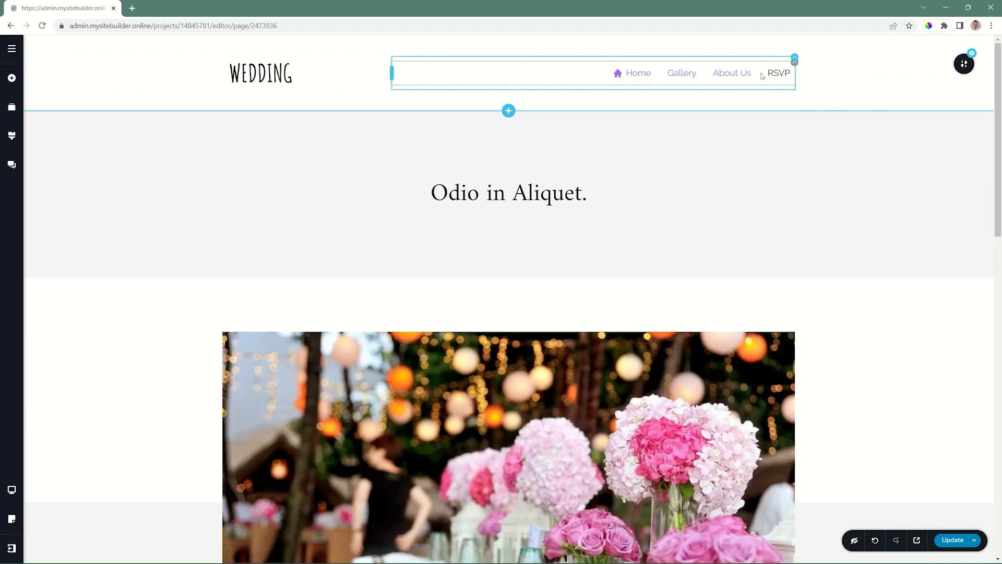
left_click(780, 75)
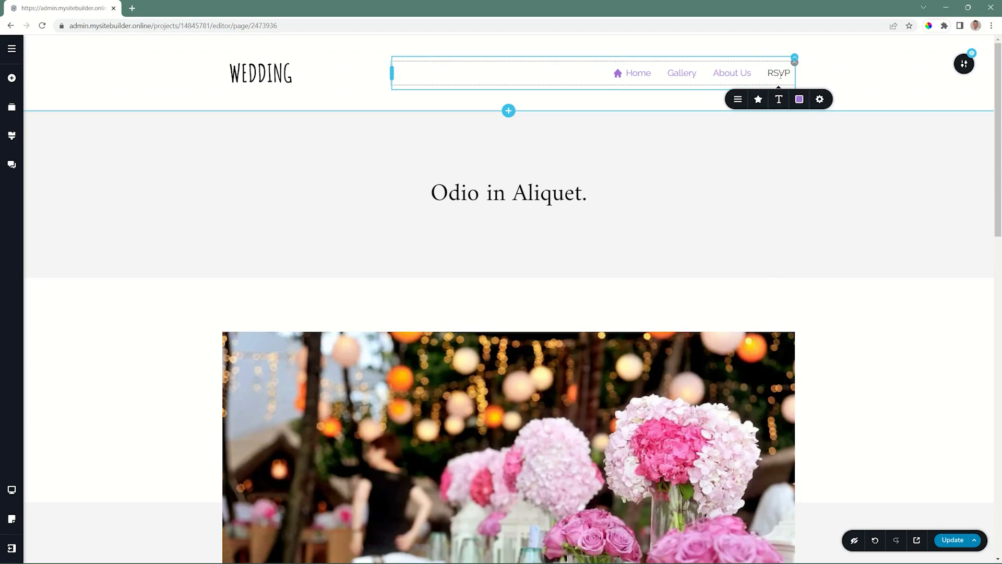
left_click(794, 63)
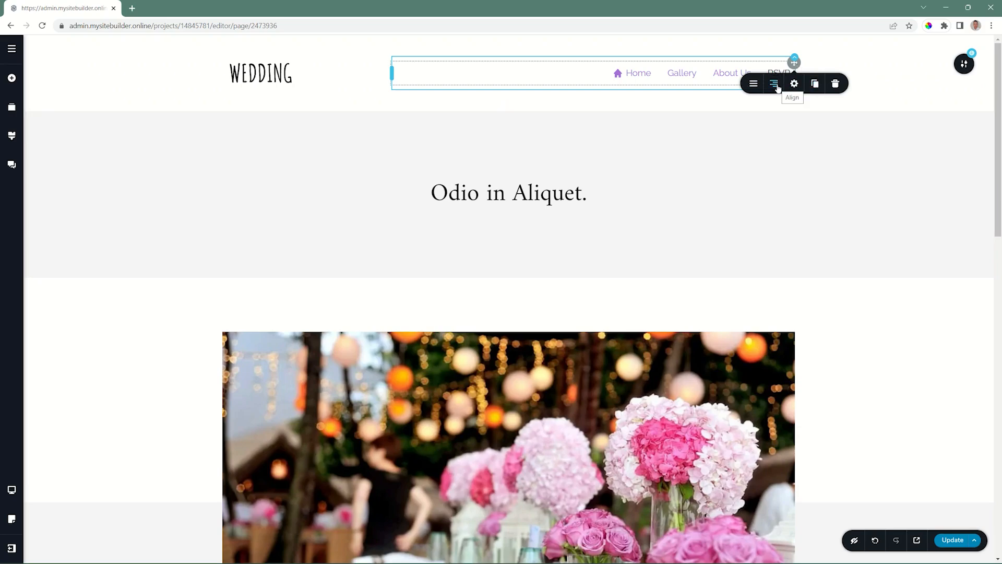
left_click(794, 57)
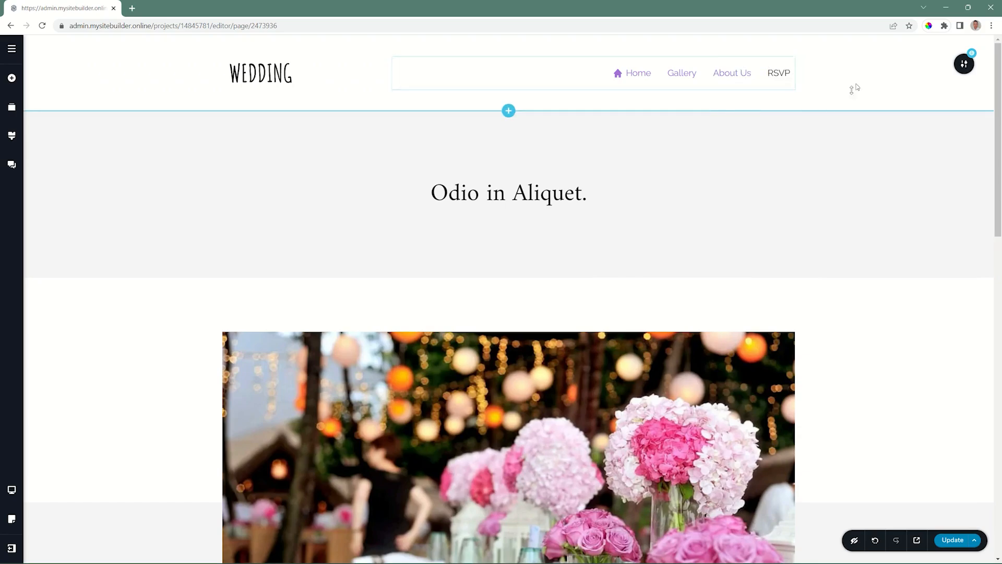
mouse_move(841, 98)
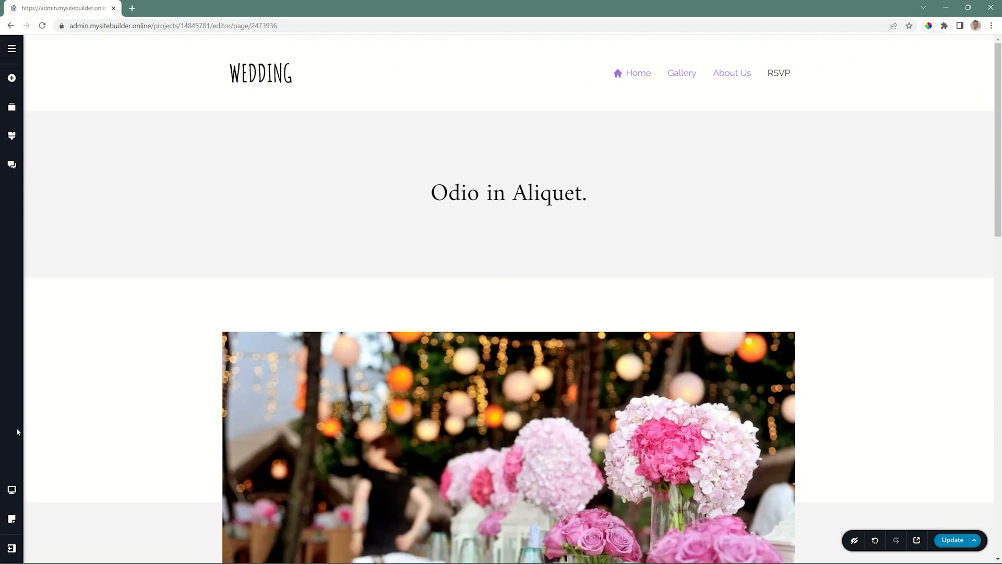
- Switch the editor to the mobile view, open the header's hamburger menu to check its drawer, and close it
left_click(12, 489)
left_click(60, 505)
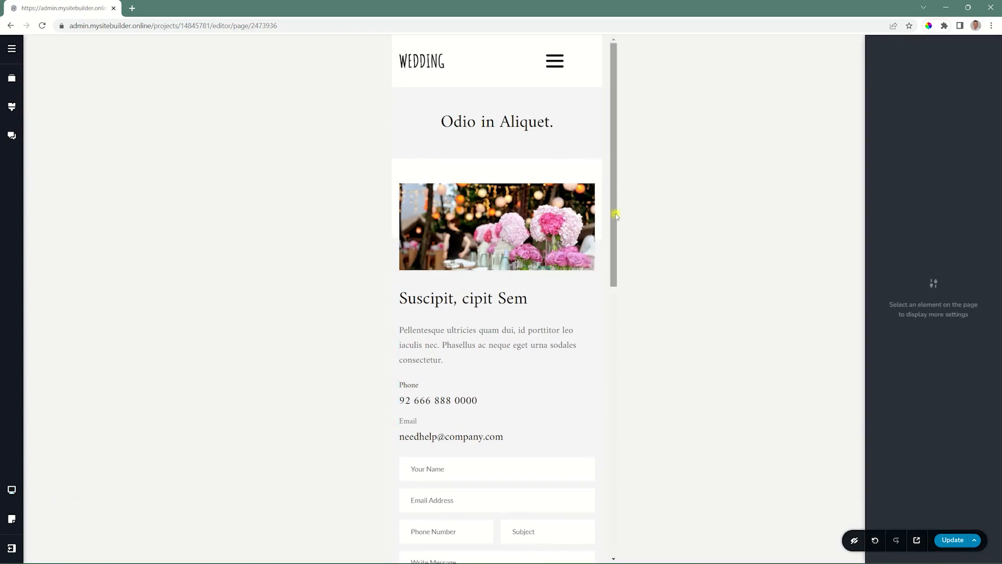
mouse_move(514, 64)
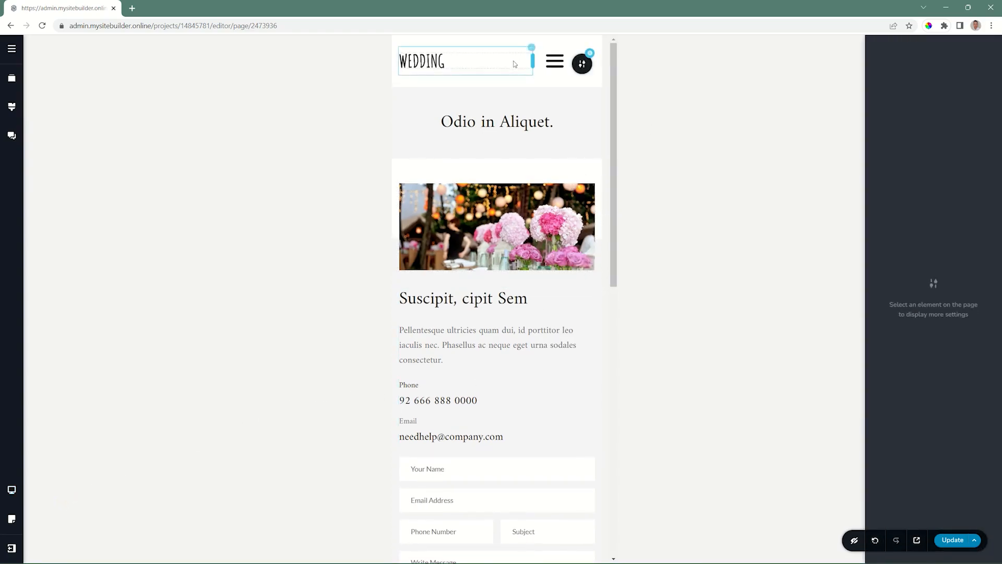
left_click(556, 65)
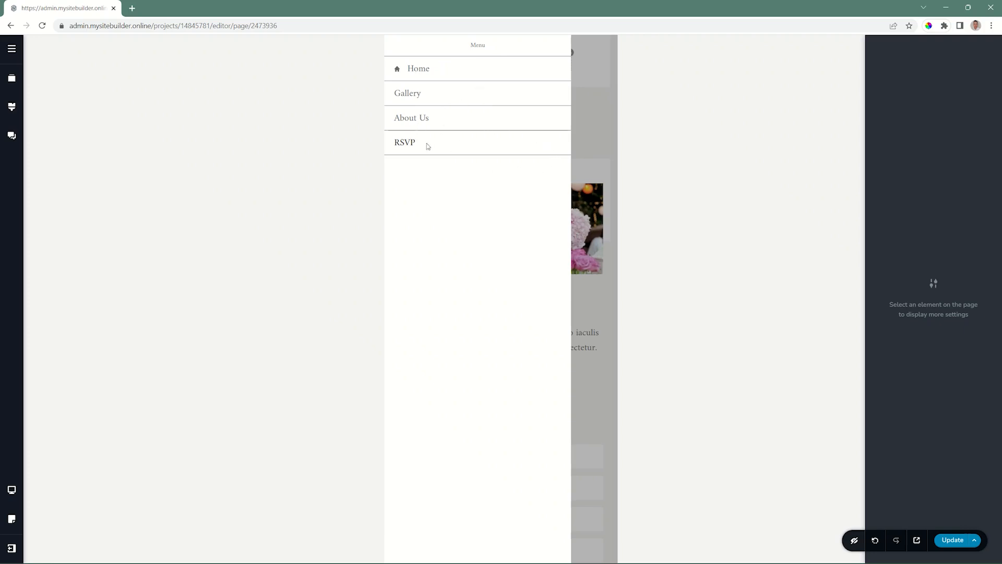
left_click(593, 108)
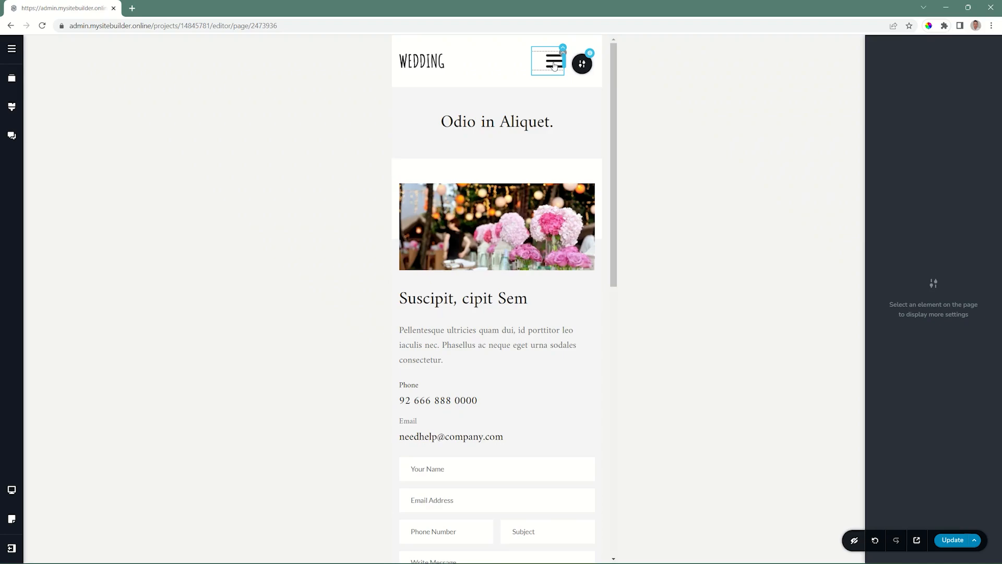
- Set the top padding of the header column holding the hamburger menu to 65 px
left_click(563, 52)
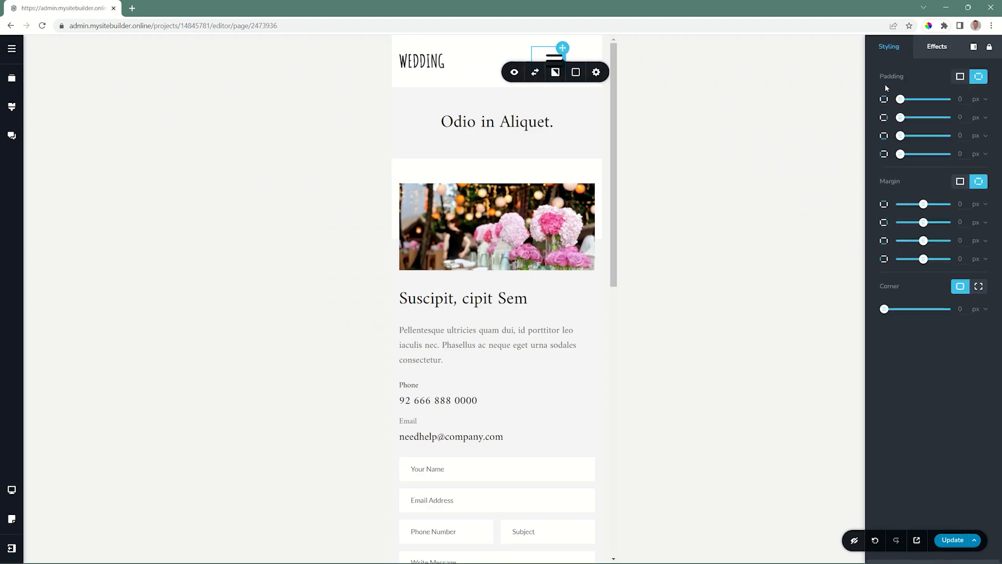
left_click_drag(902, 100, 931, 101)
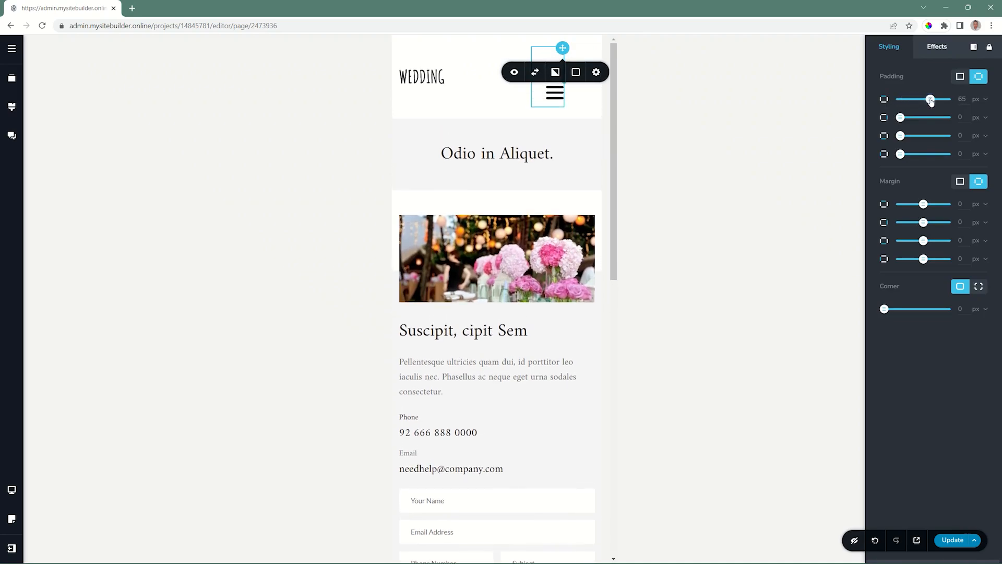
left_click(588, 104)
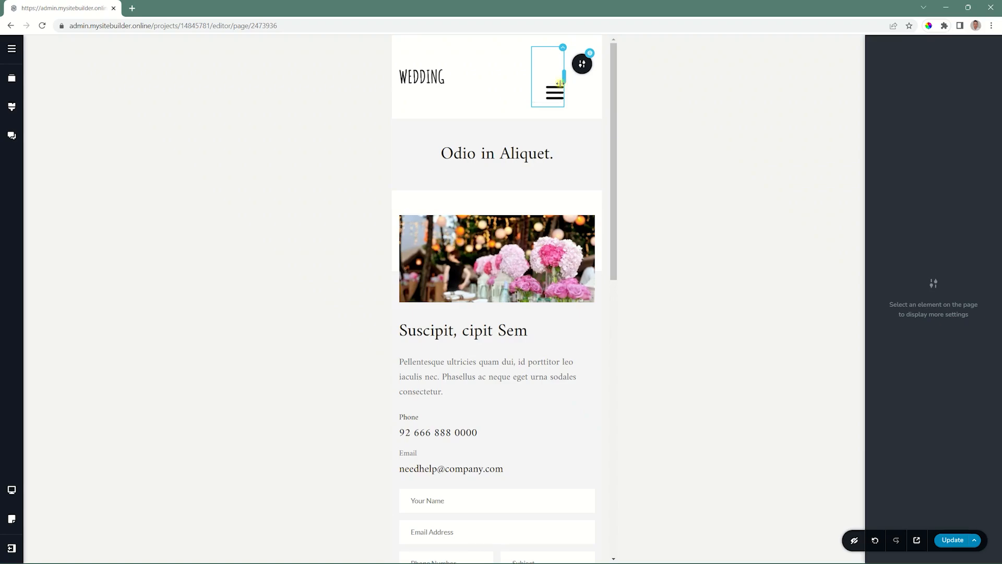
- Set the hamburger icon's size to 29 and its drawer position to the right, and preview the drawer
left_click(557, 93)
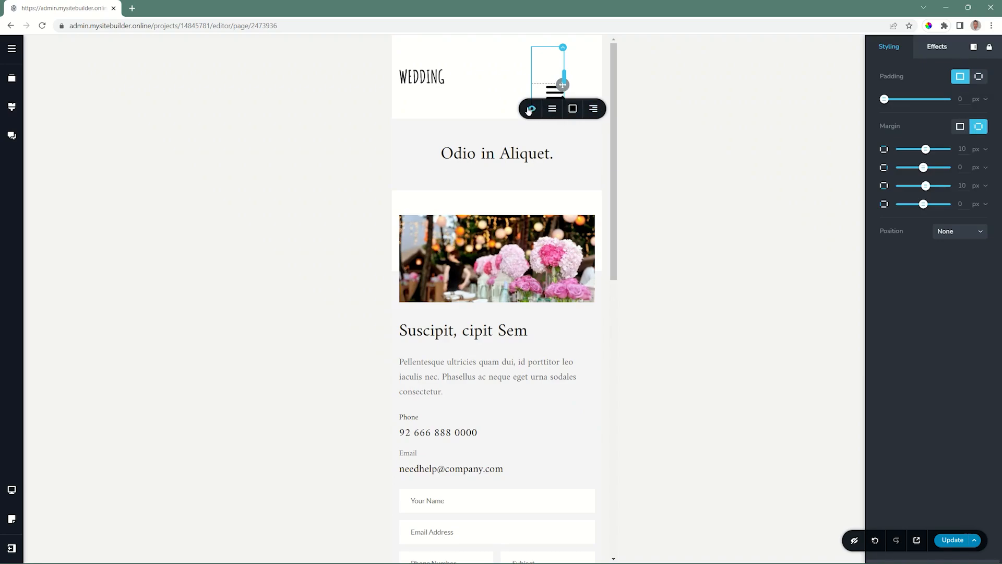
left_click(553, 109)
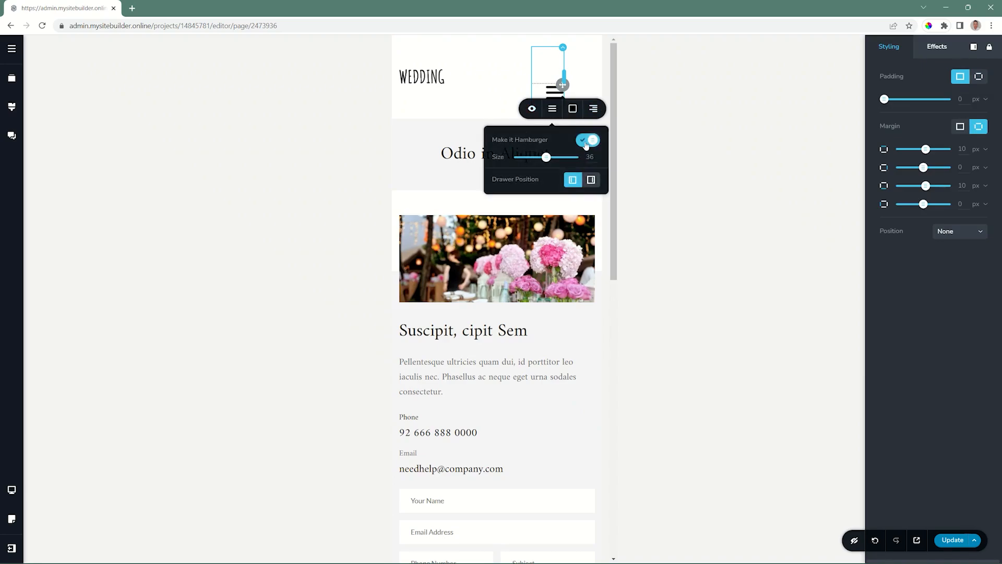
left_click_drag(546, 159, 539, 158)
left_click(592, 180)
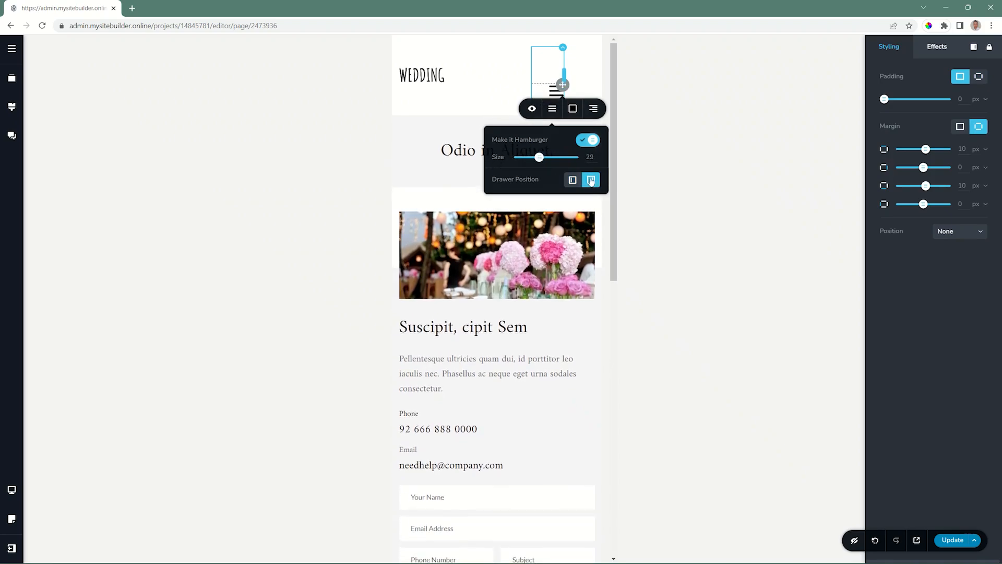
left_click(572, 179)
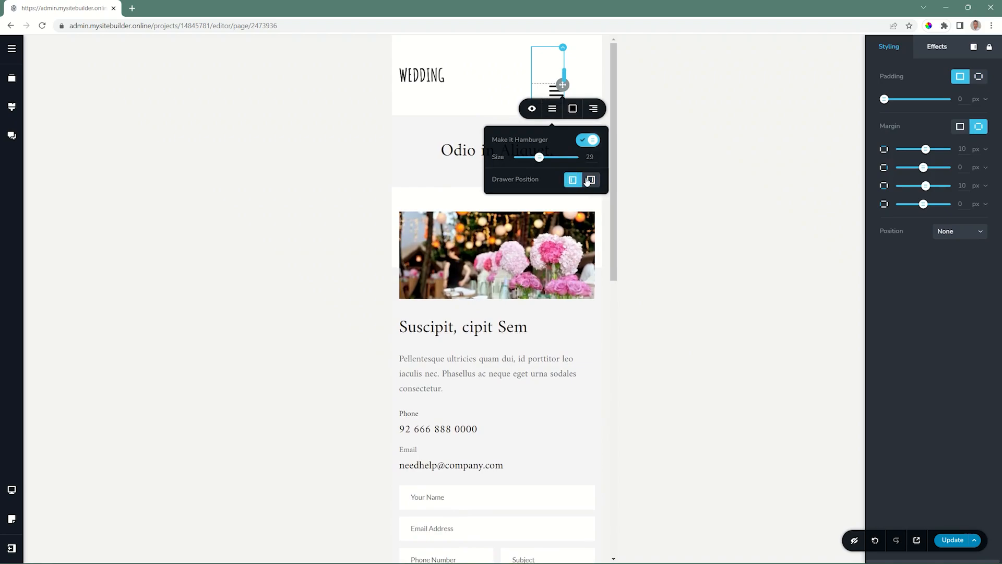
left_click(588, 180)
left_click(467, 101)
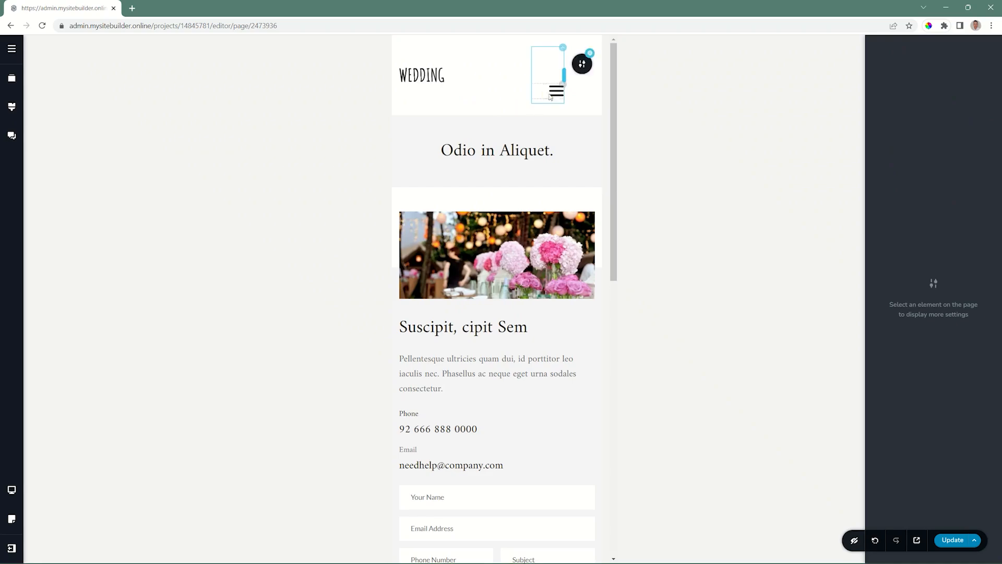
left_click(559, 92)
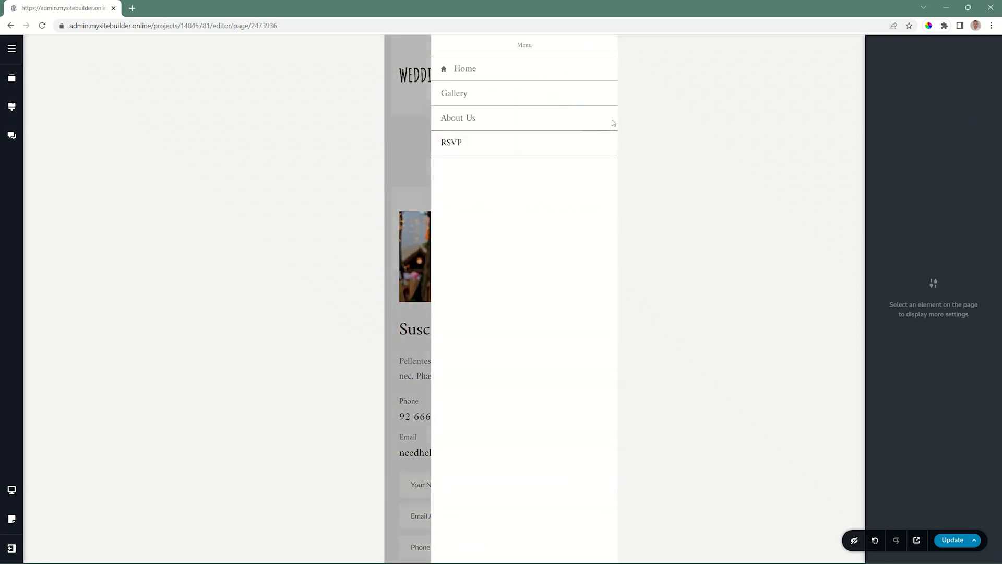
left_click(417, 152)
- Set the hamburger icon's colour to teal in the mobile header
left_click(553, 93)
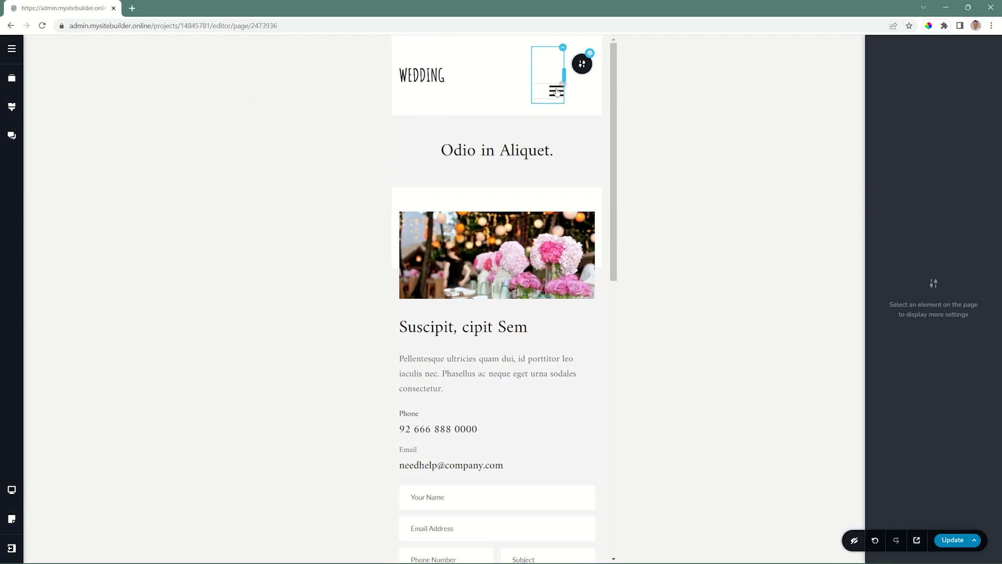
left_click(559, 88)
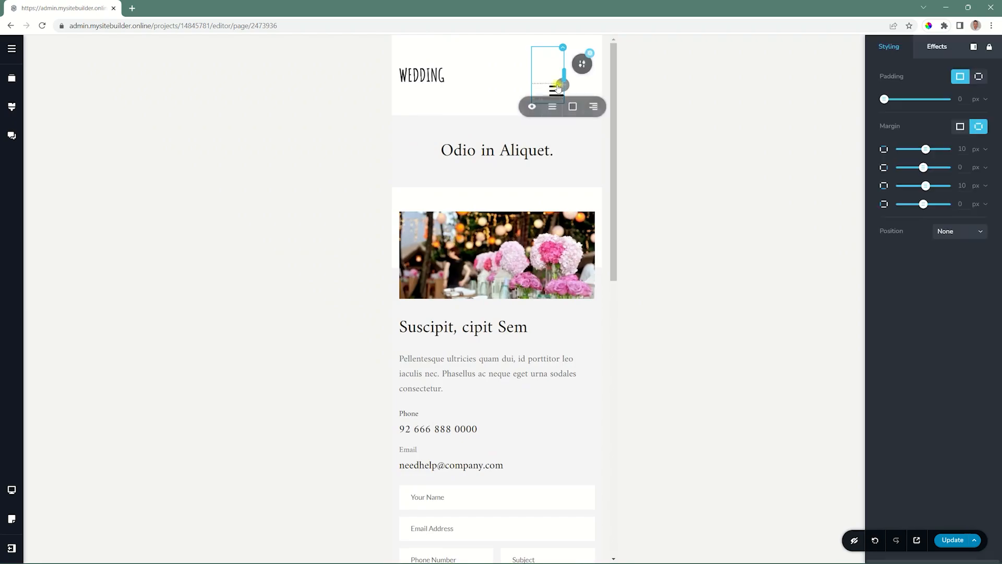
left_click(573, 109)
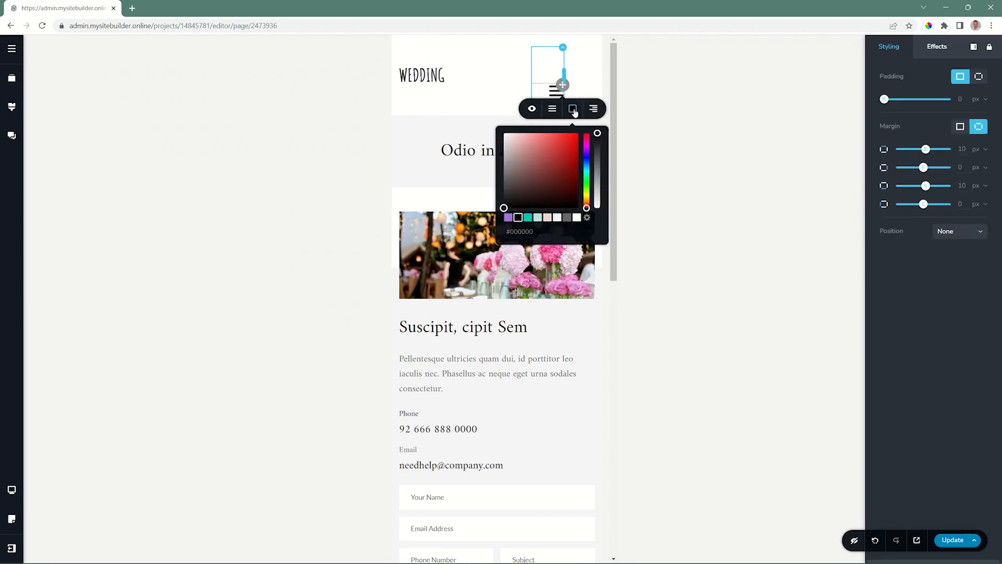
left_click(527, 218)
left_click(554, 94)
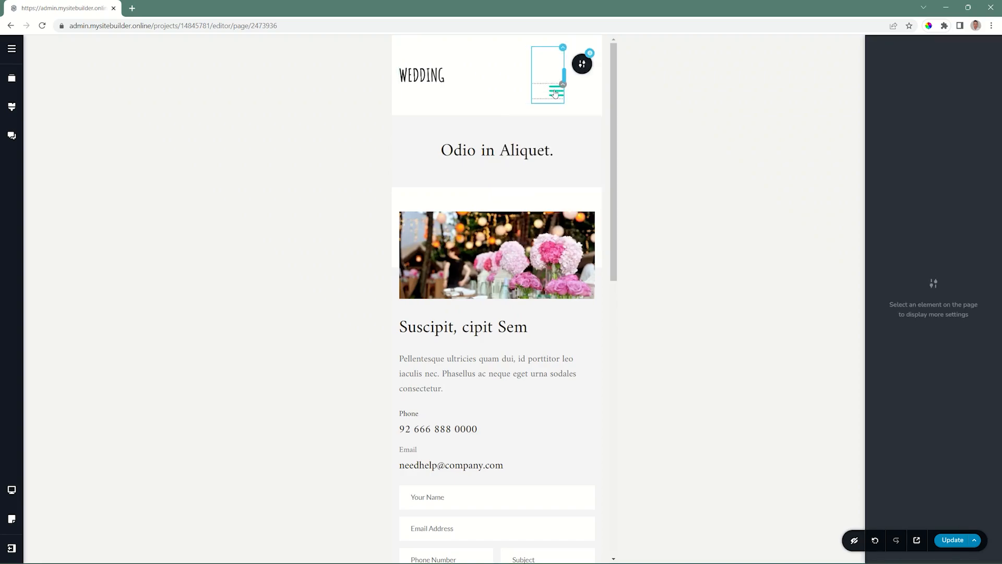
- Set the top padding of the hamburger menu's column to 4 px and open the menu drawer
left_click(562, 48)
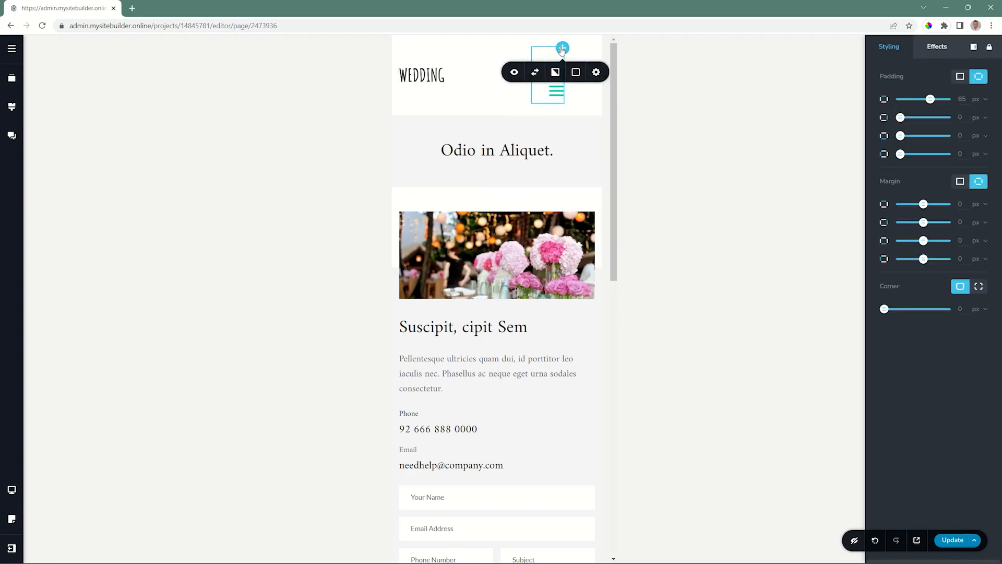
left_click_drag(925, 100, 900, 100)
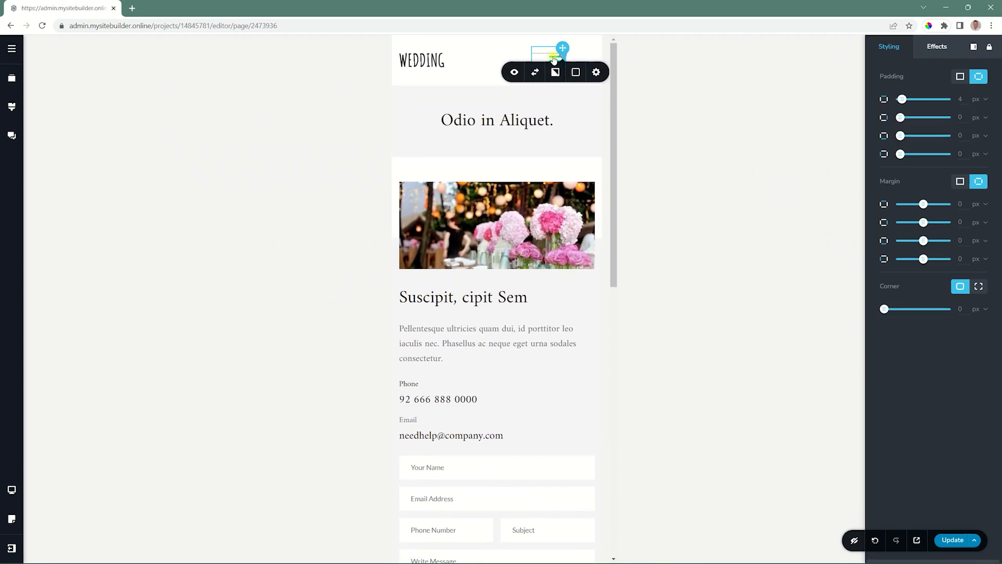
left_click(555, 56)
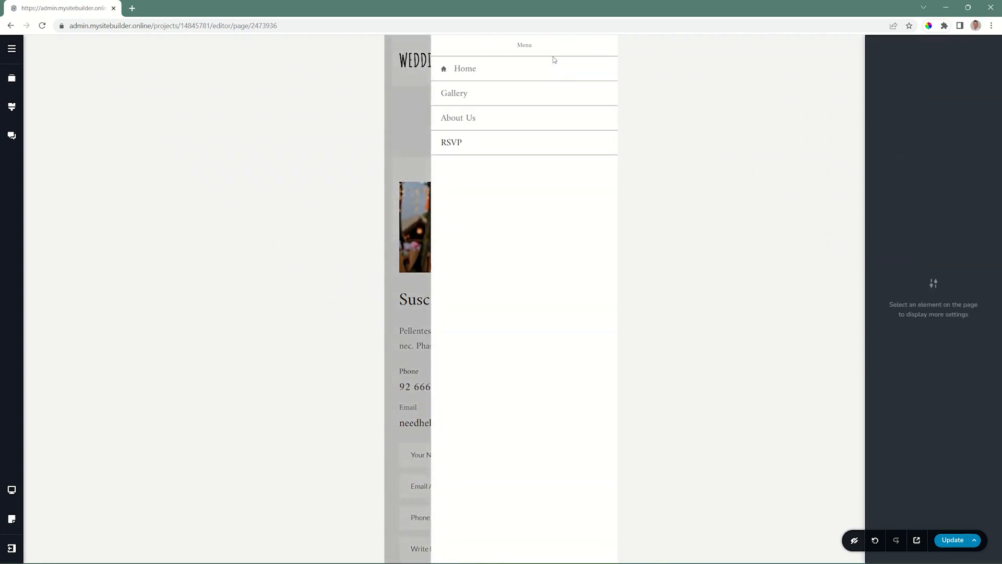
- Set the drawer menu items' font size to 18 px and their text colour to teal #05CAB6
left_click(467, 70)
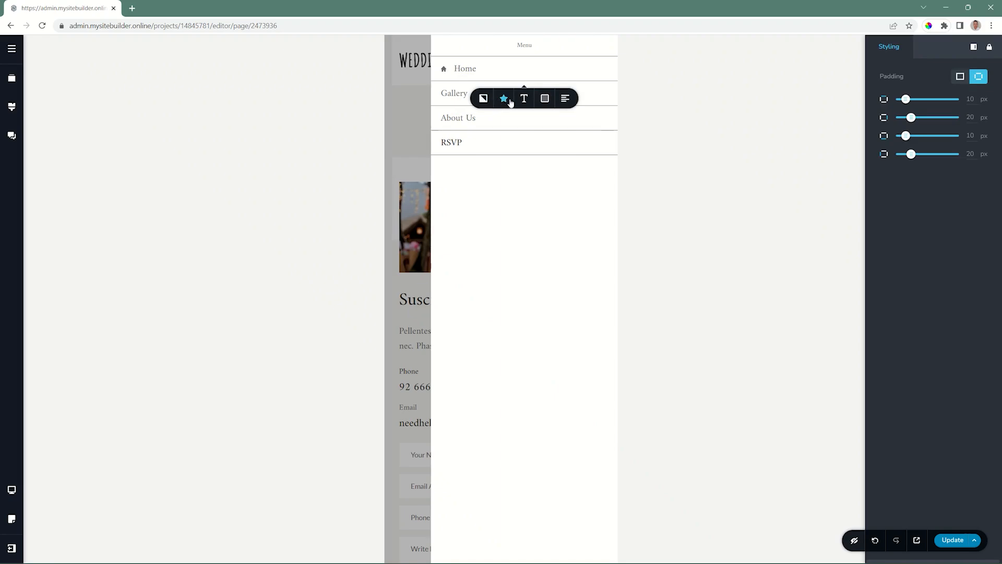
left_click(527, 100)
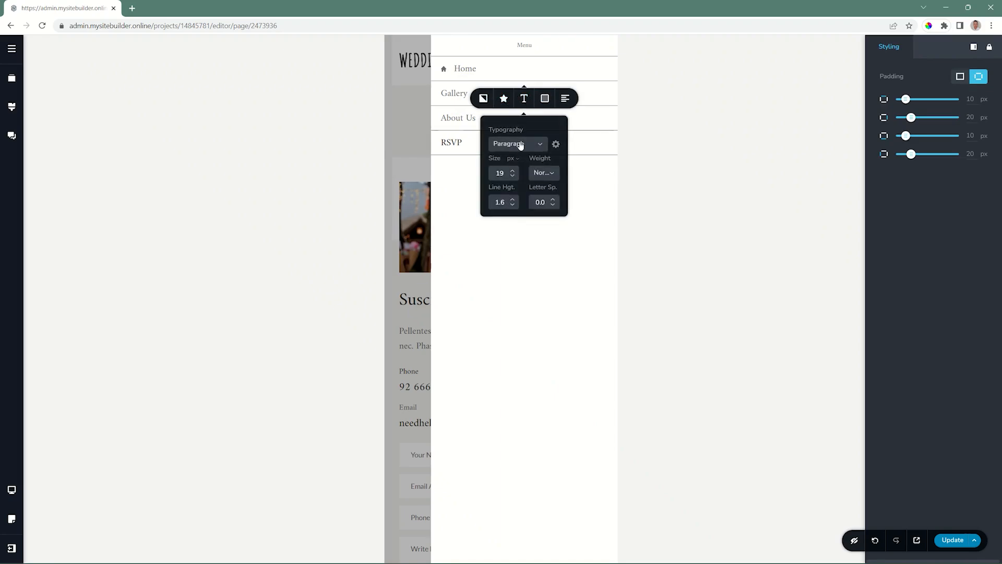
left_click(512, 176)
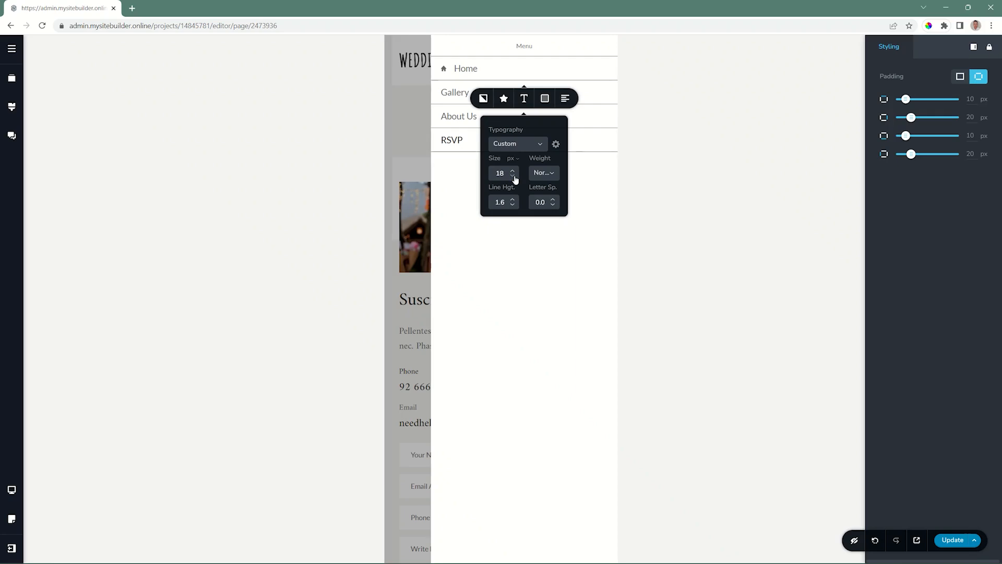
left_click(544, 98)
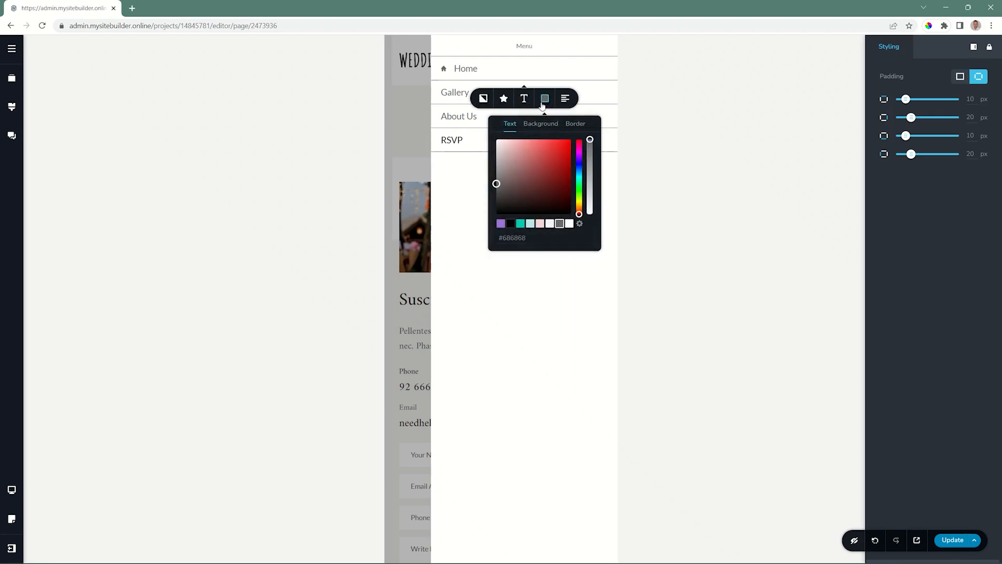
left_click(520, 224)
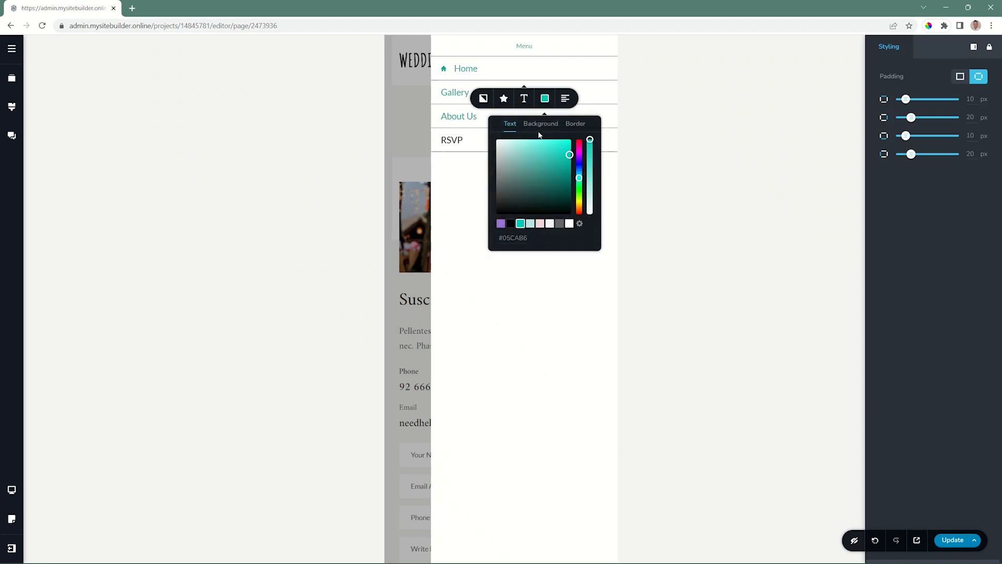
- Try a black #000000 drawer background and set the drawer's border colour to light pink after trying white
left_click(540, 124)
left_click(511, 224)
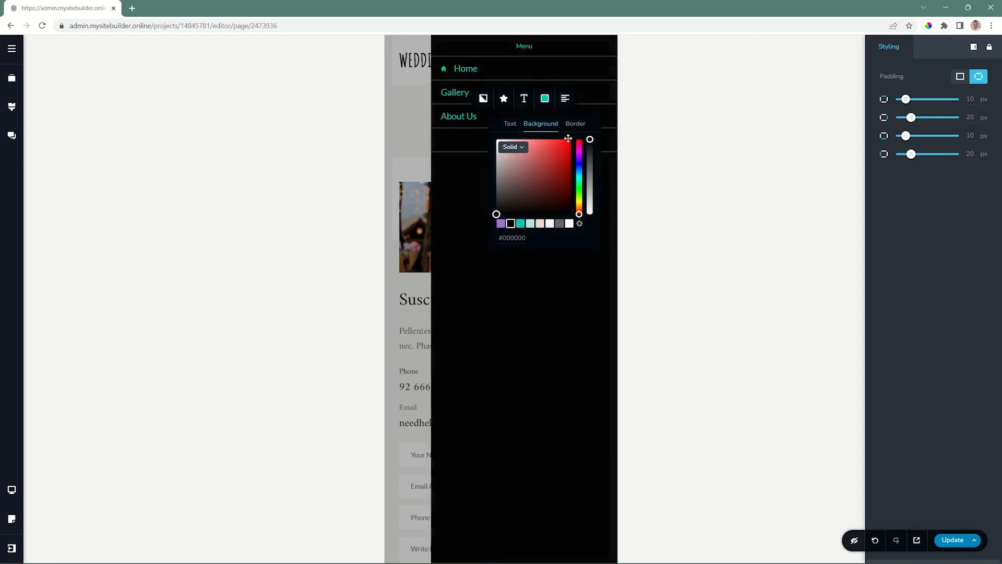
left_click(575, 125)
left_click(569, 224)
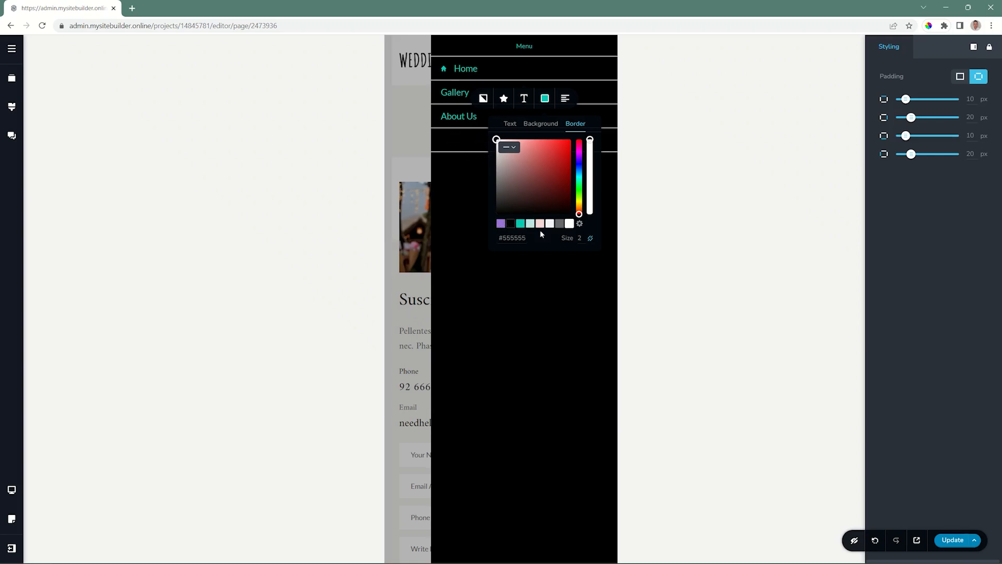
left_click(539, 225)
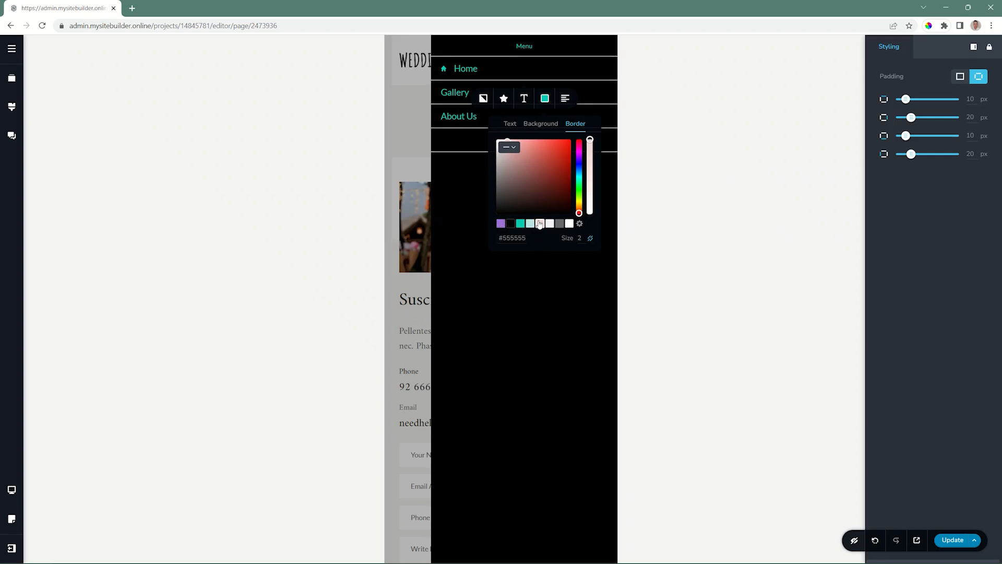
- Set the drawer's background to light pink #F5D4D1 and align its menu items to the right
left_click(540, 124)
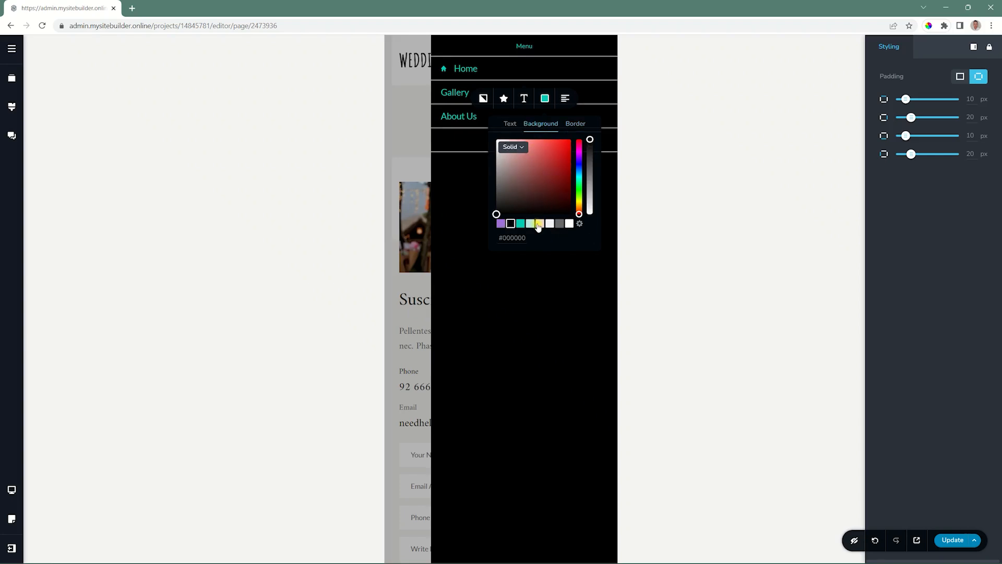
left_click(539, 224)
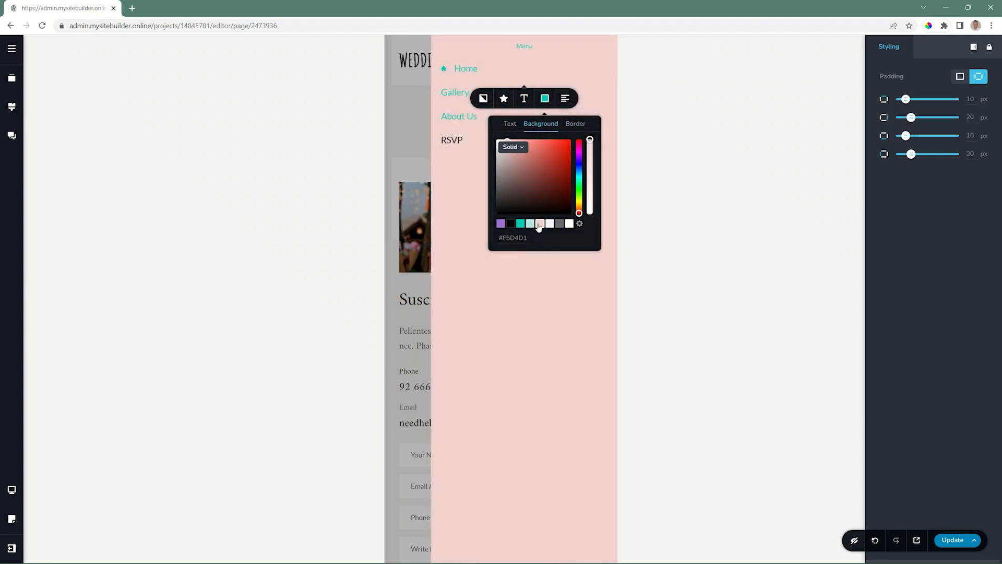
left_click(565, 98)
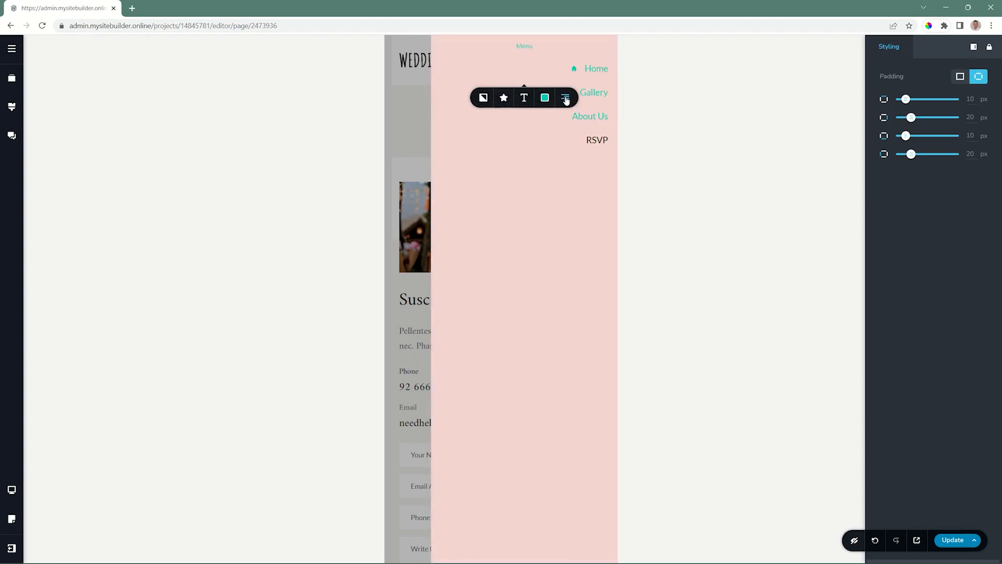